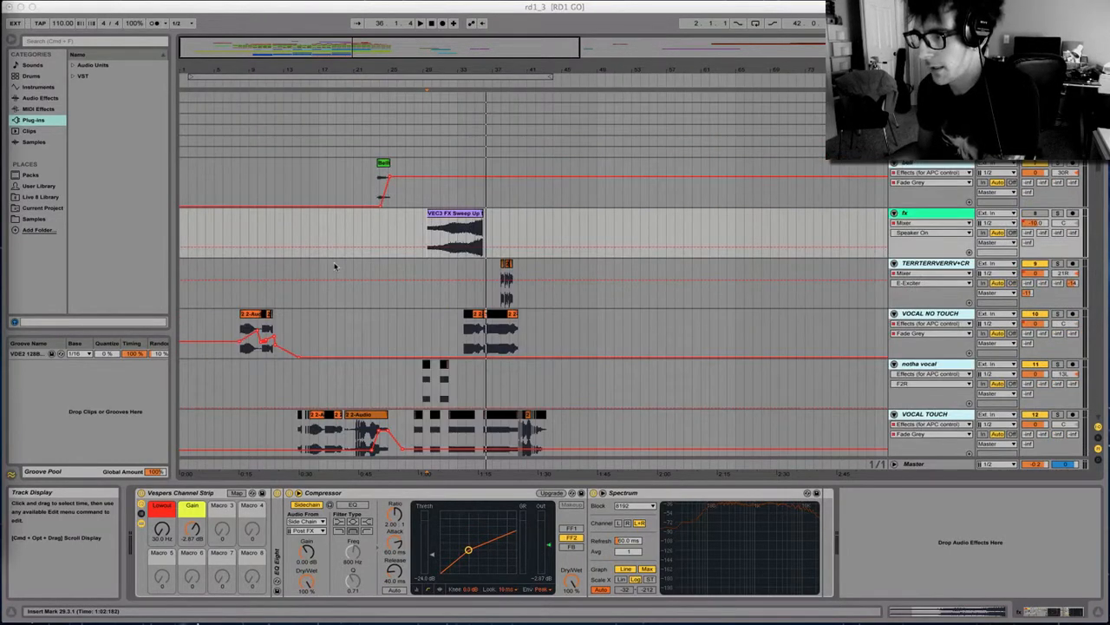
scroll(335, 266, down, 10)
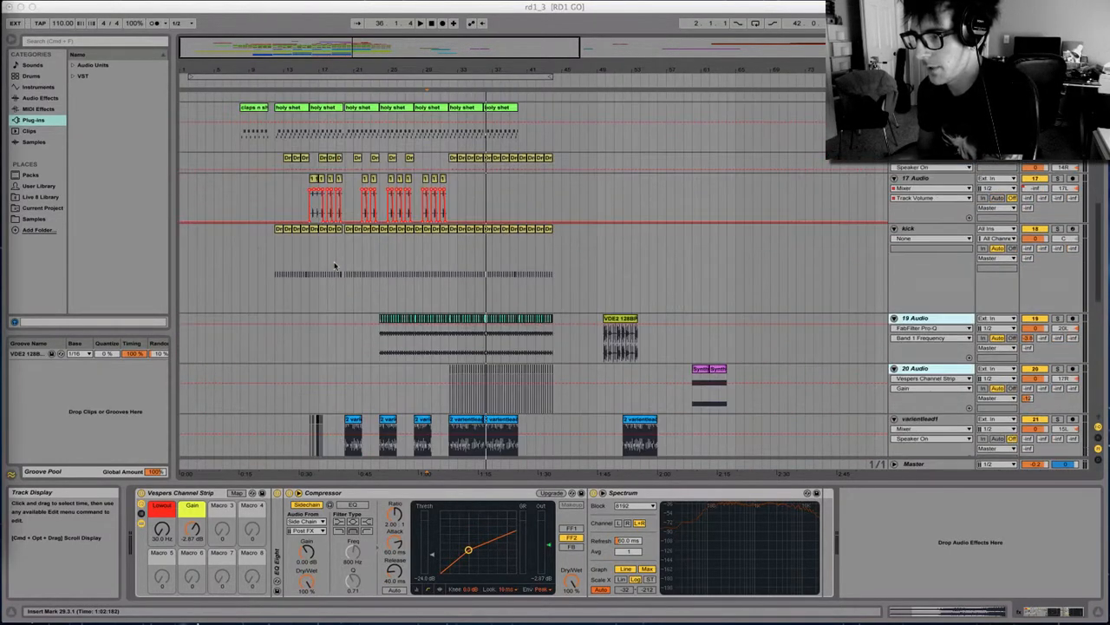
scroll(335, 266, up, 3)
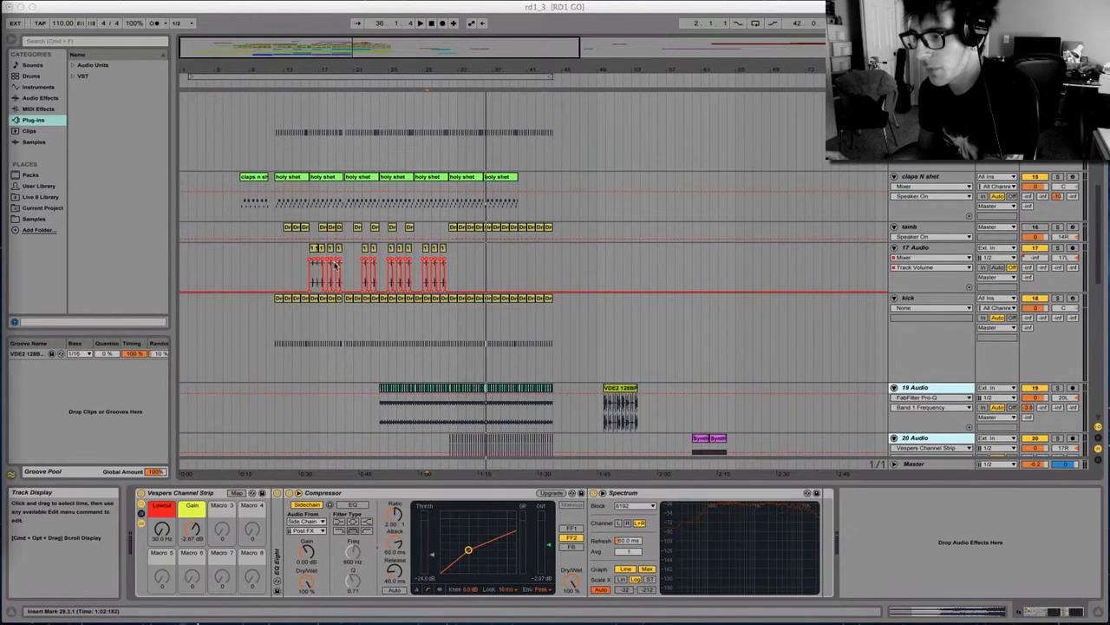
key(ctrl+Up)
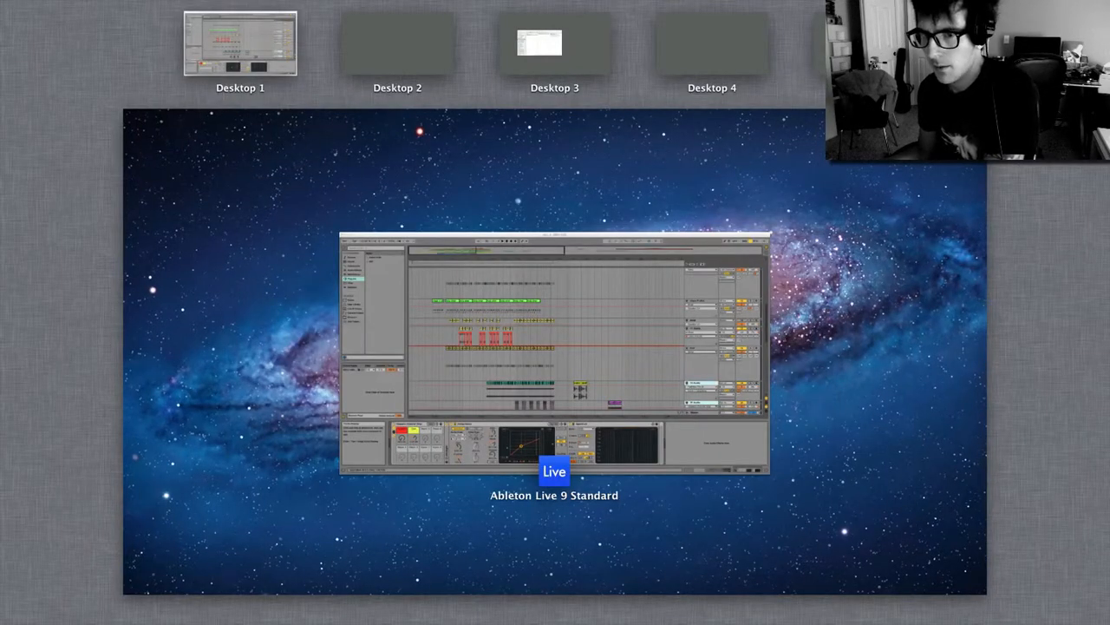
key(ctrl+Up)
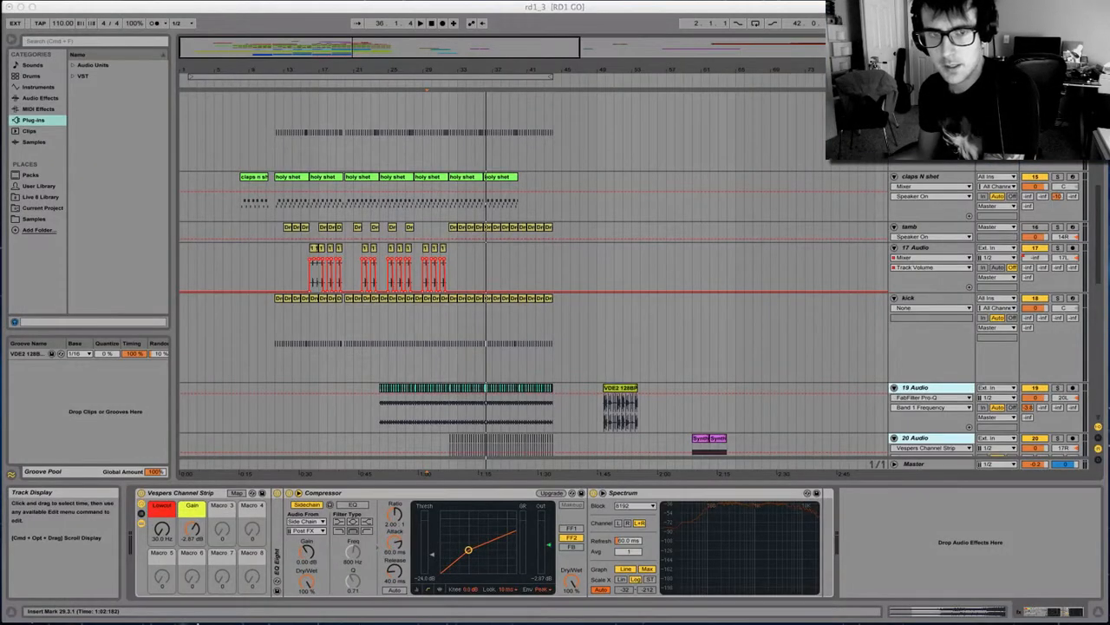
Switch to Finder, audition original.wav from the exports folder, and move the Finder window out of the way.
key(super+Tab)
drag(527, 150, 532, 138)
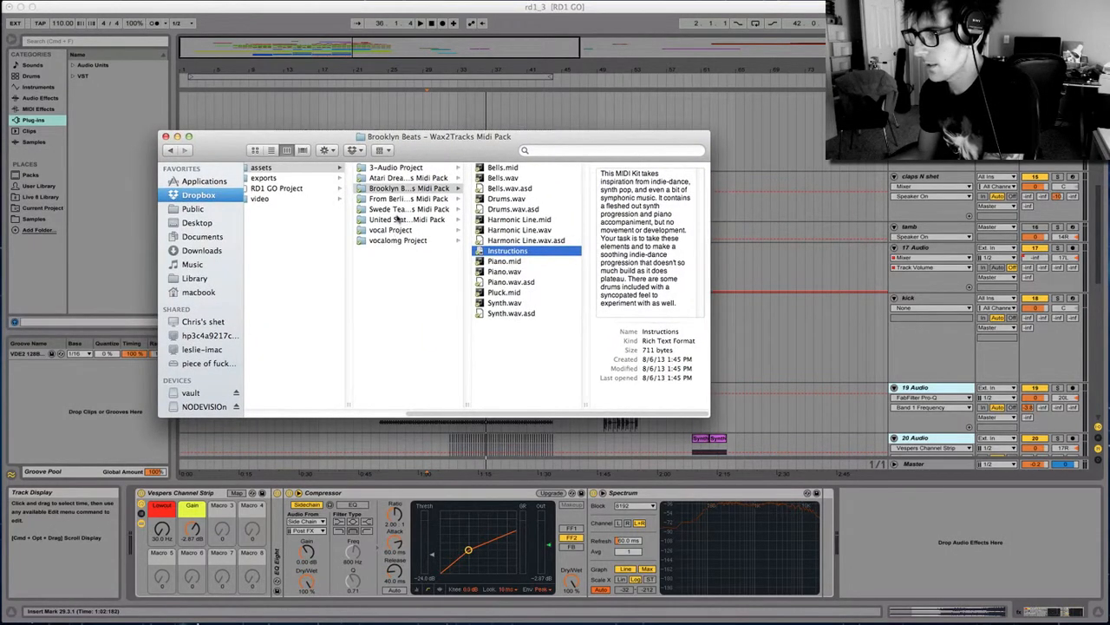
click(264, 178)
key(space)
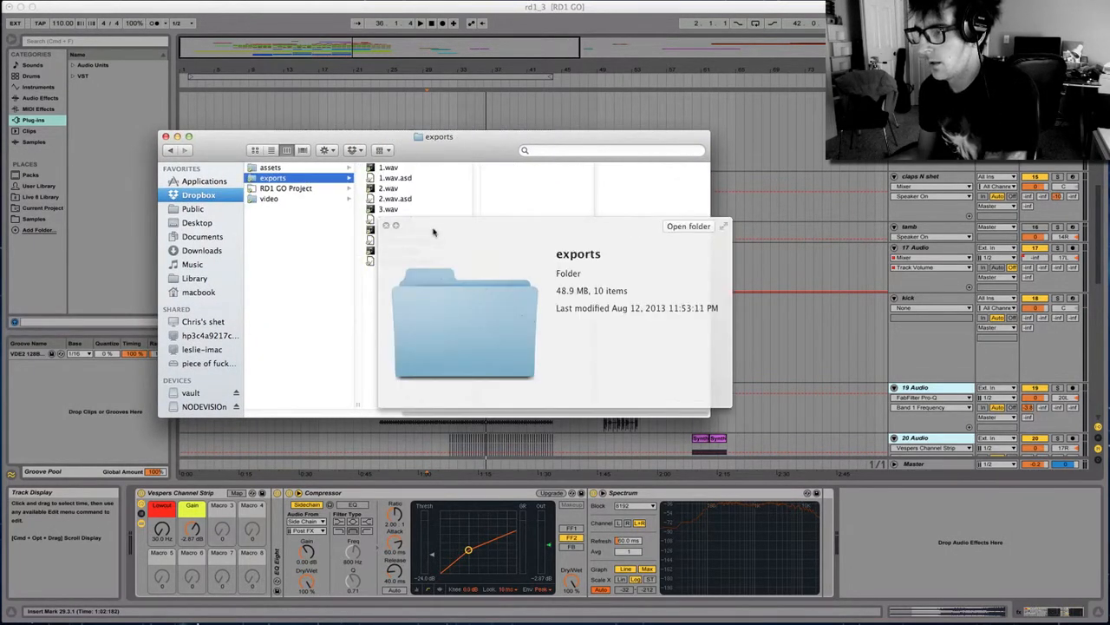
key(space)
click(409, 251)
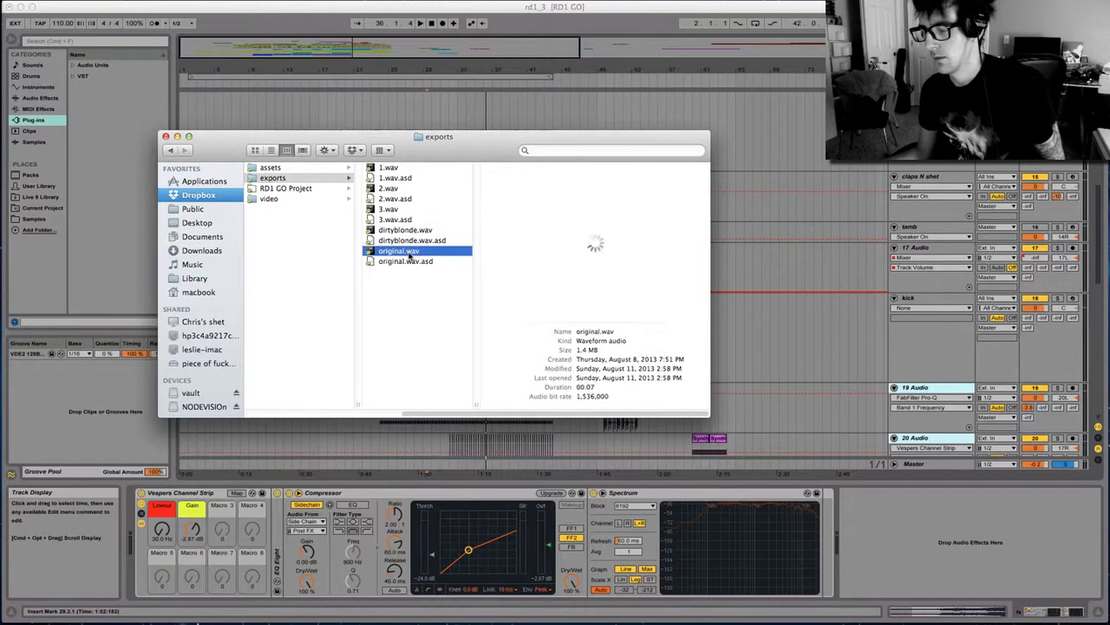
key(space)
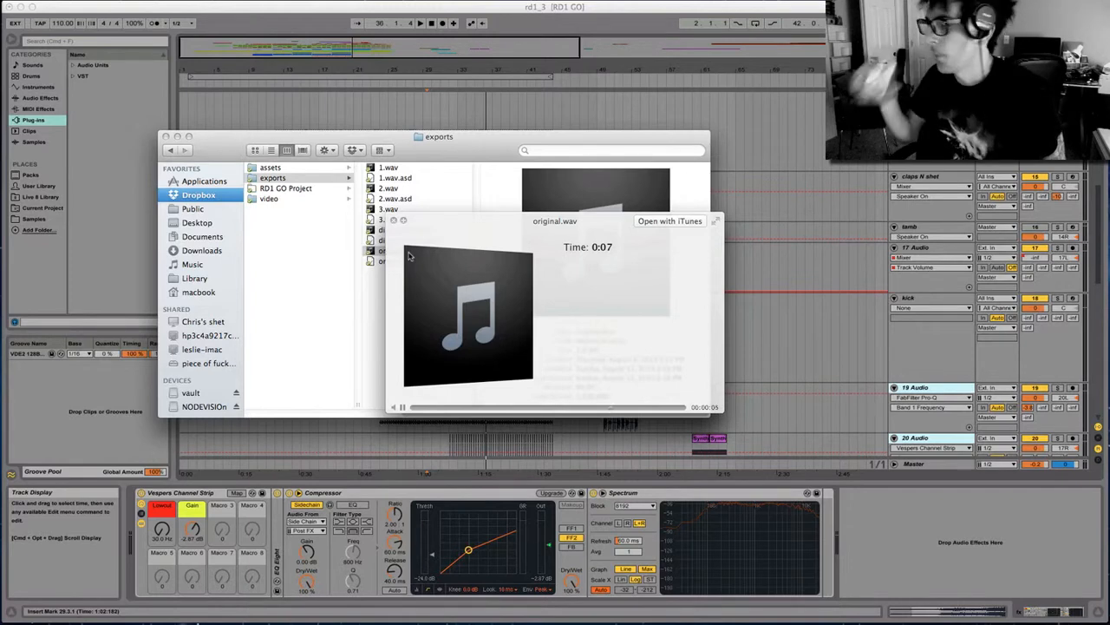
key(space)
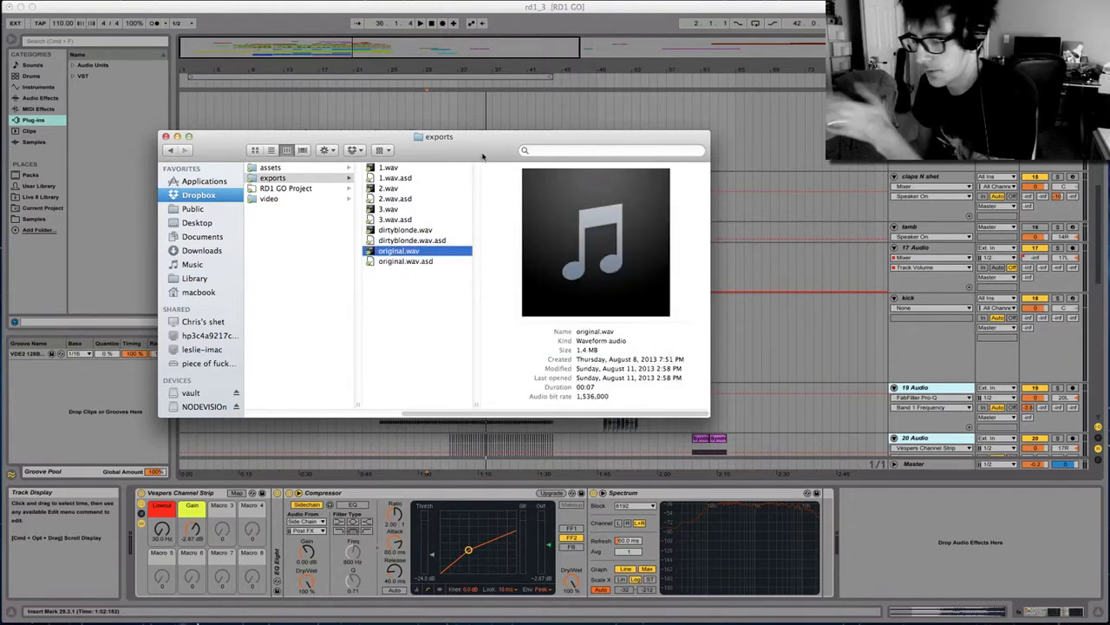
drag(478, 158, 0, 158)
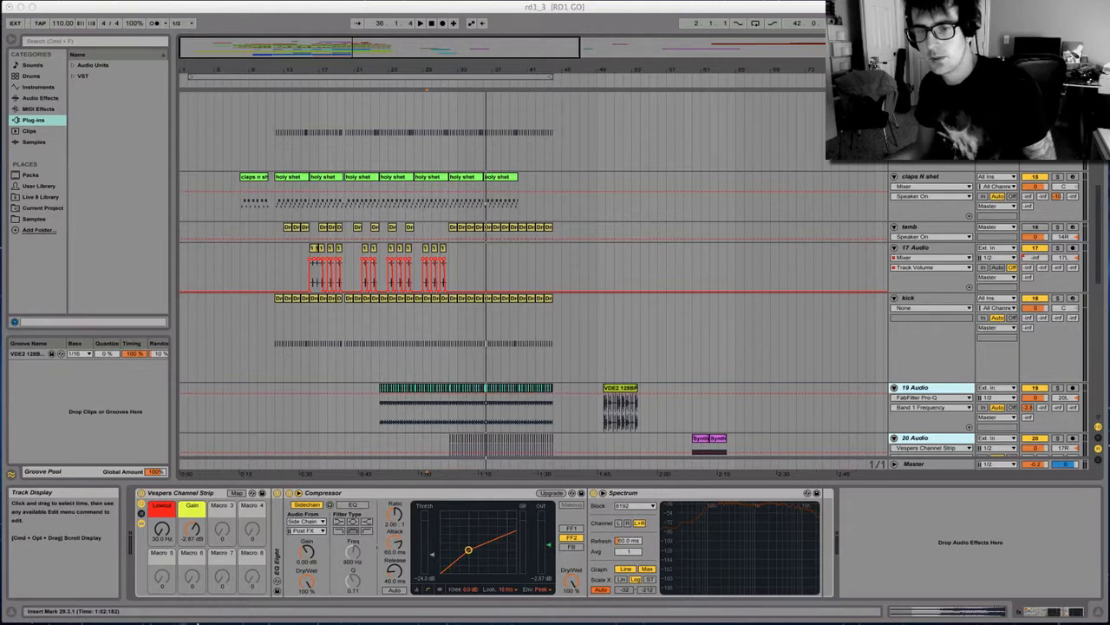
Solo the lead live track and play it from the start of its first Piano clip at bar 4.
scroll(231, 294, down, 10)
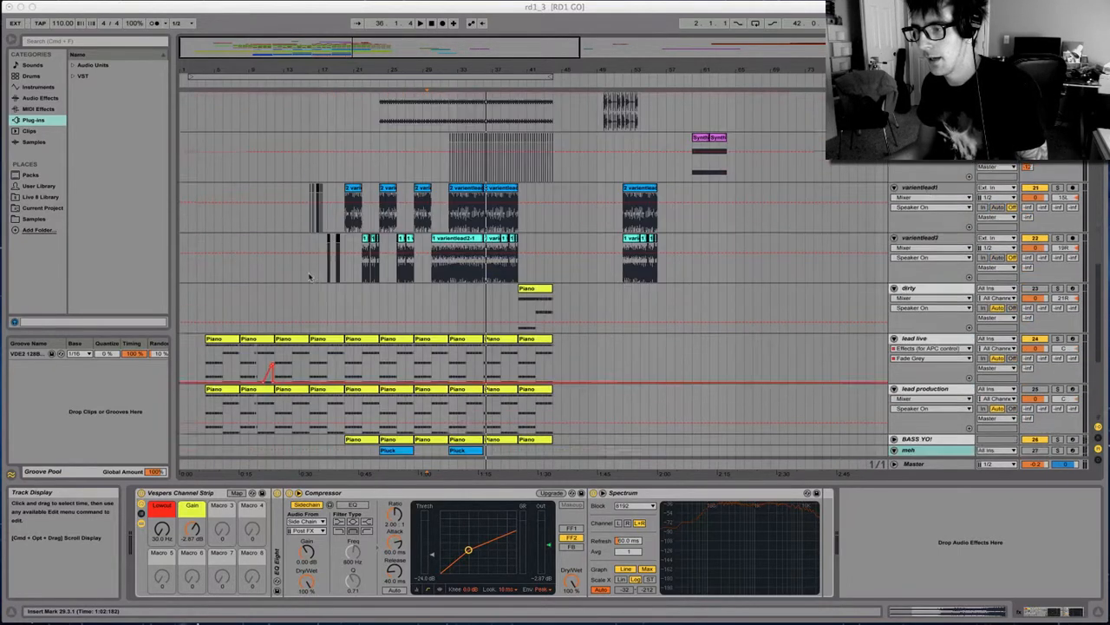
scroll(306, 297, down, 2)
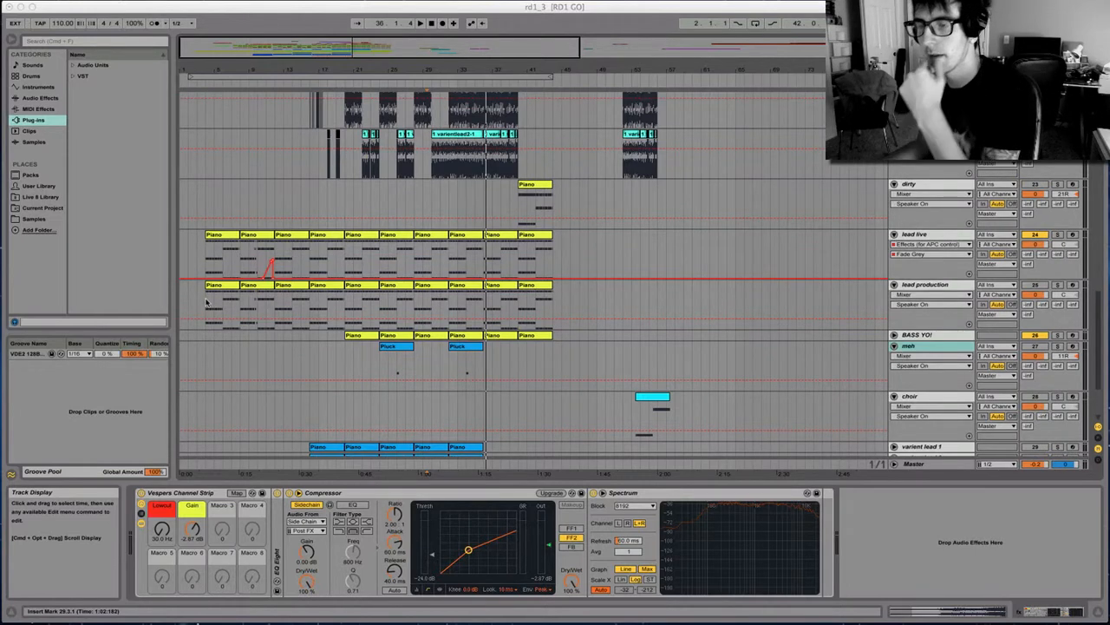
click(206, 264)
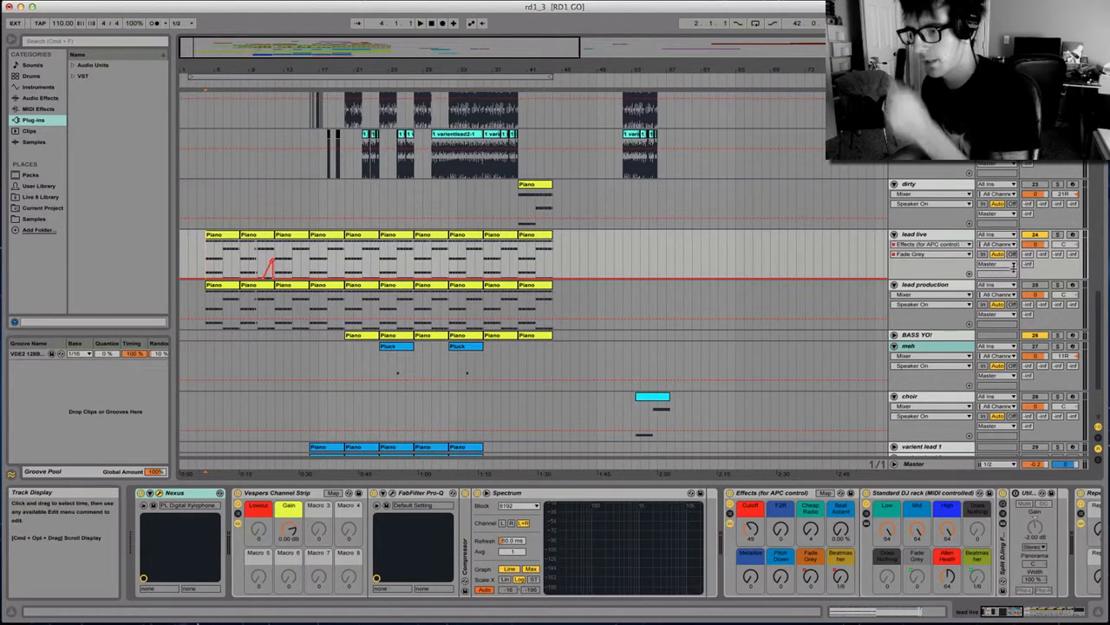
click(1058, 234)
key(space)
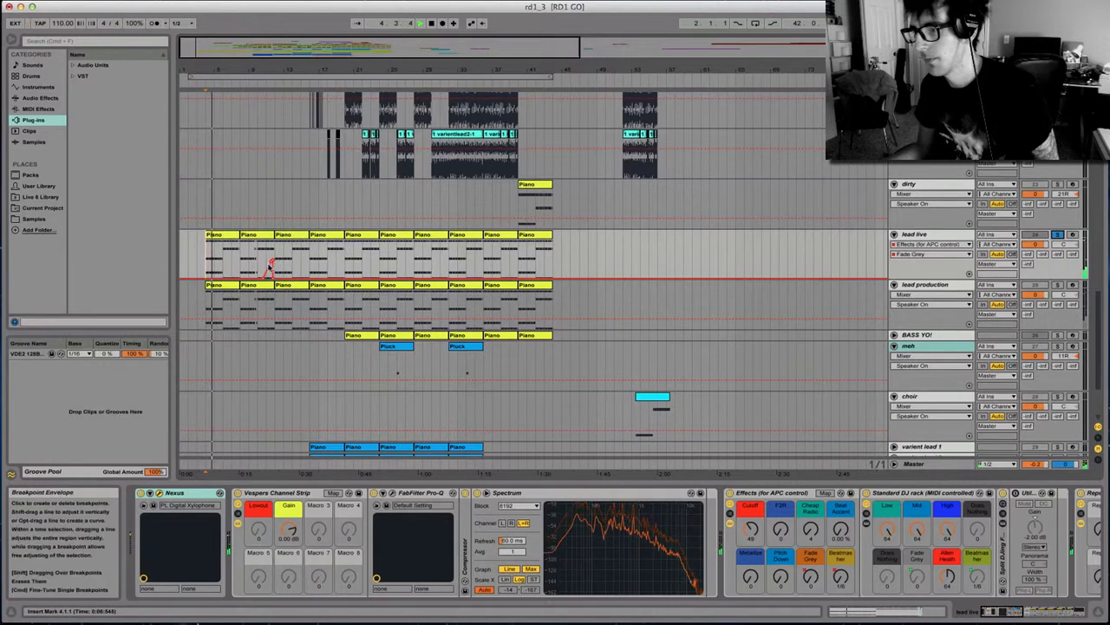
key(space)
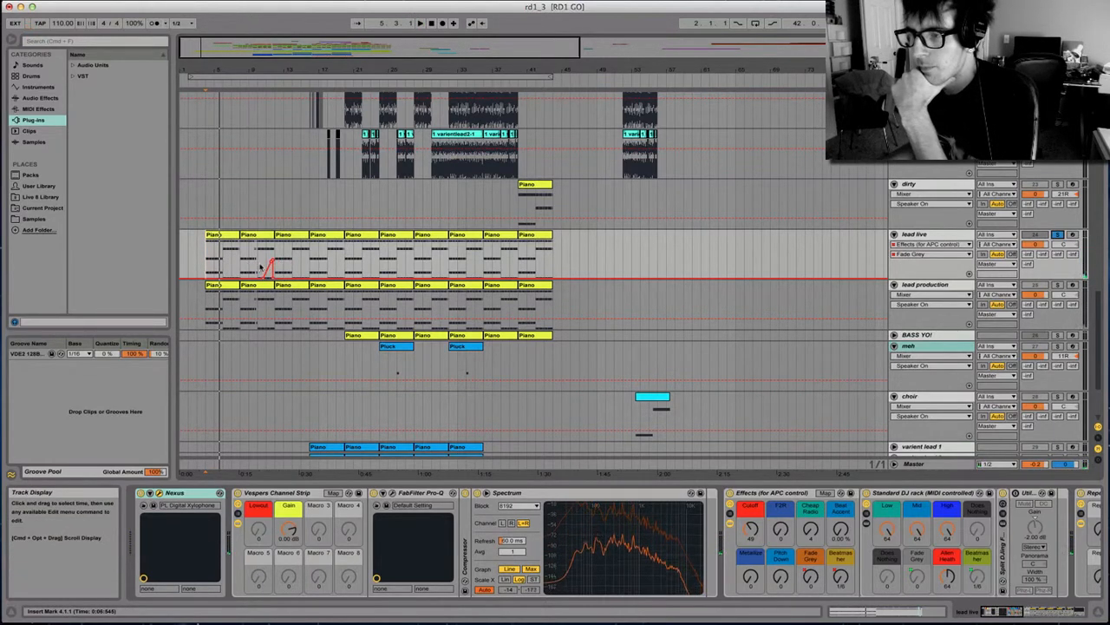
Zoom in on the lead live track around bar 10 and audition its Beatmasher automation from bar 8.
click(256, 269)
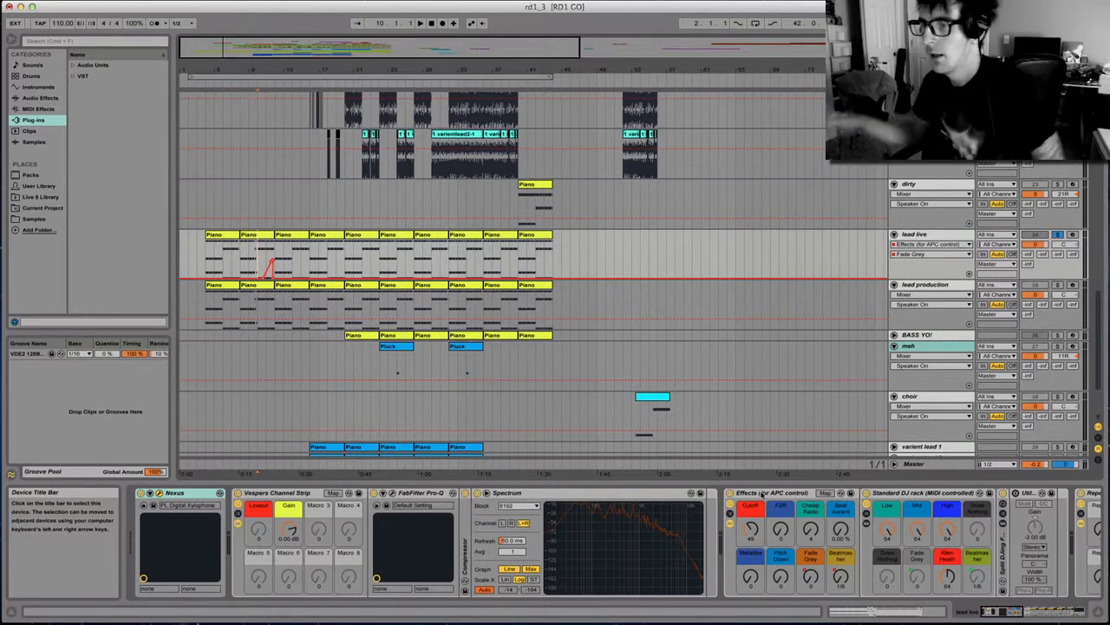
drag(241, 70, 500, 260)
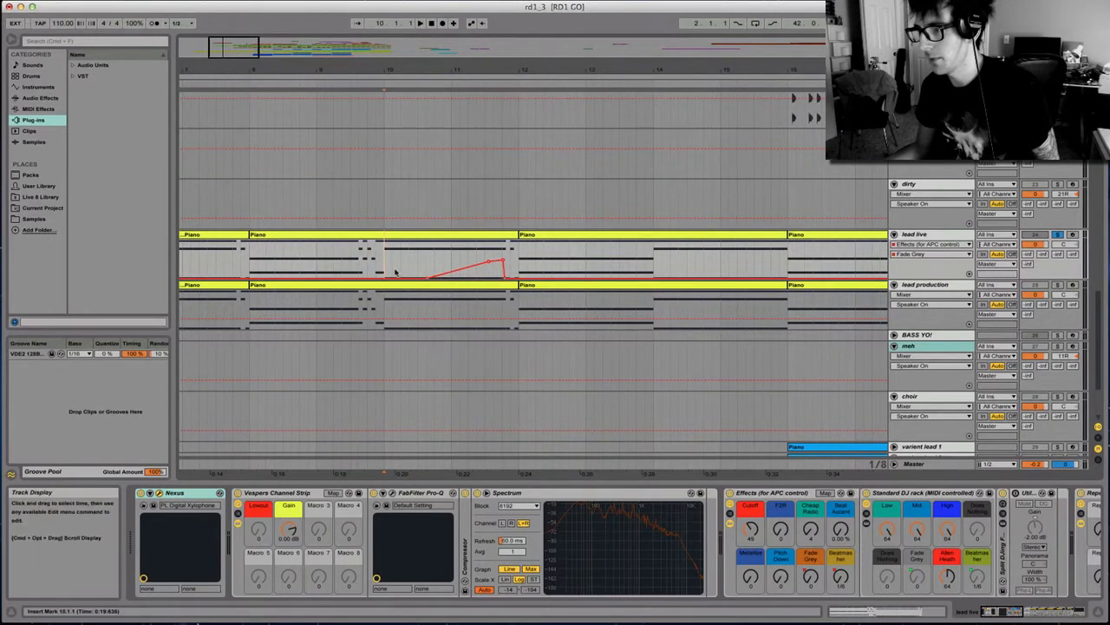
click(282, 275)
key(space)
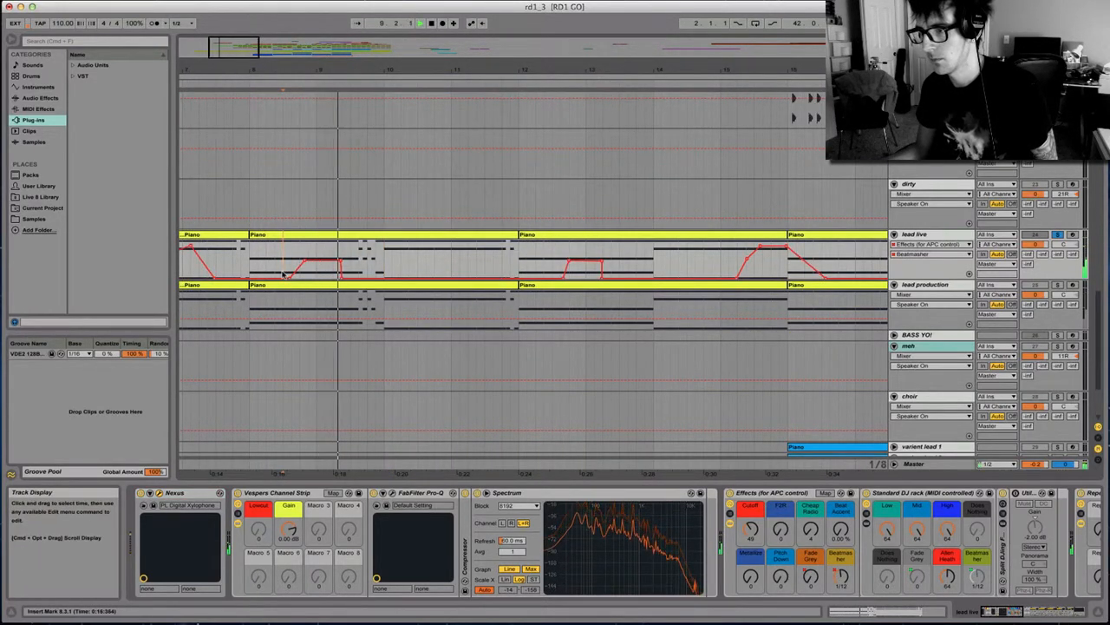
scroll(283, 275, left, 5)
key(space)
Audition the earlier Beatmasher automation rise on lead live from bar 6 and return to the wider arrangement view.
click(441, 260)
key(space)
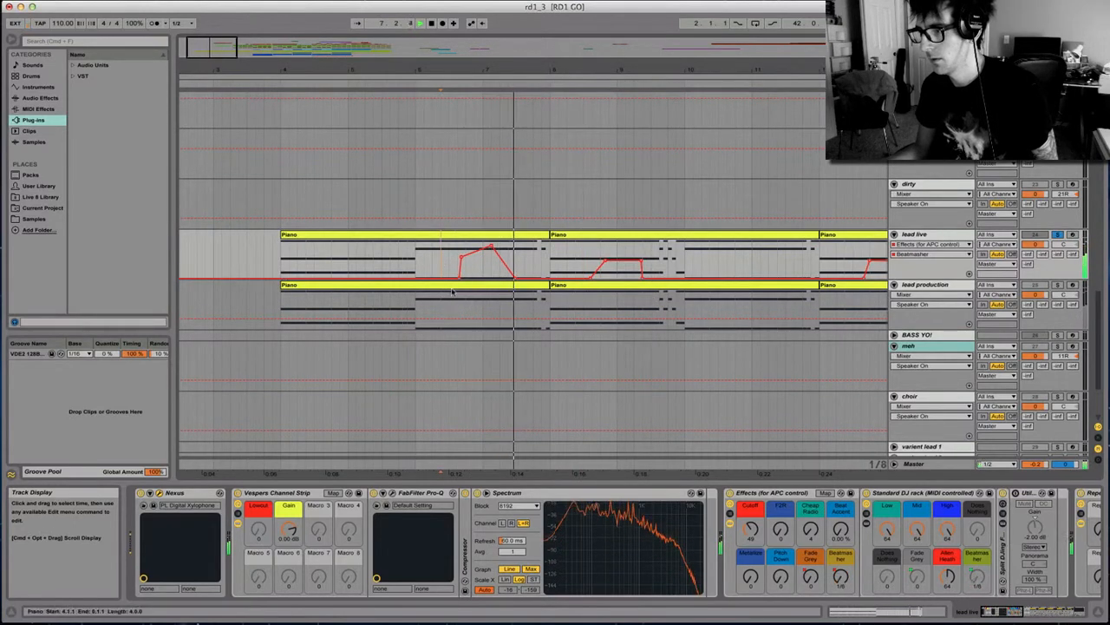
key(space)
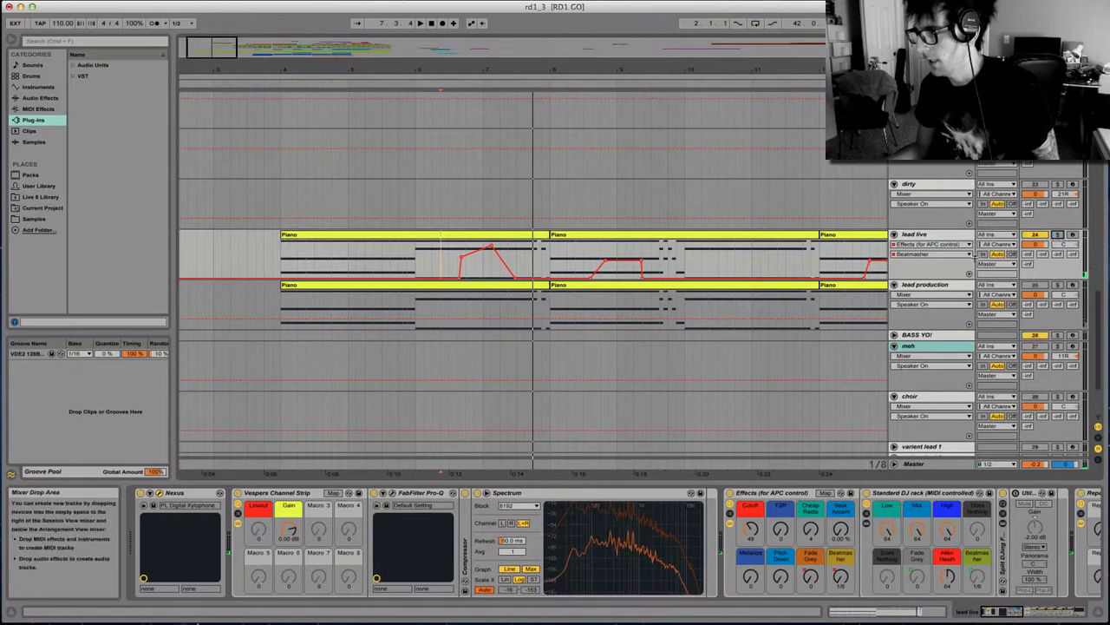
scroll(433, 251, right, 1)
scroll(471, 282, right, 2)
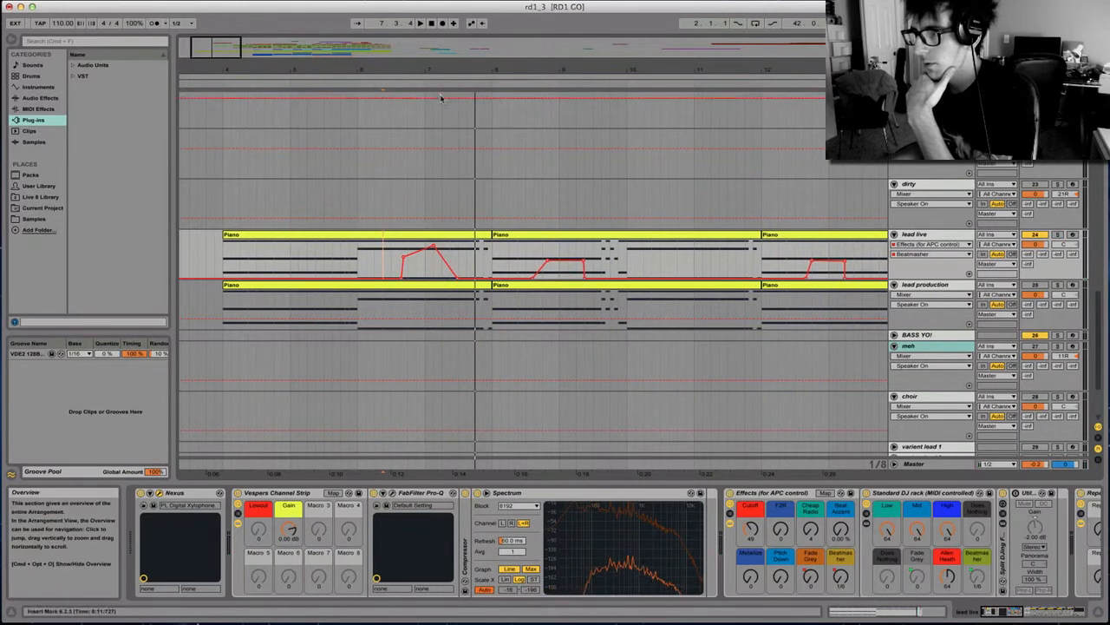
drag(469, 72, 289, 72)
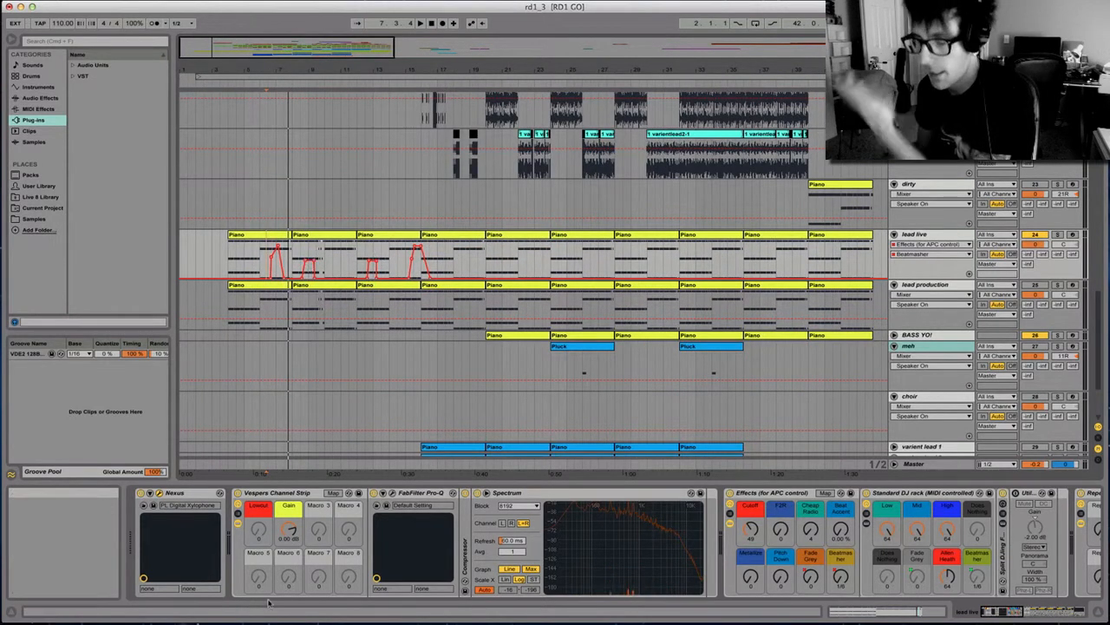
Open the Nexus instrument of the lead live track and place its window over the arrangement.
click(185, 494)
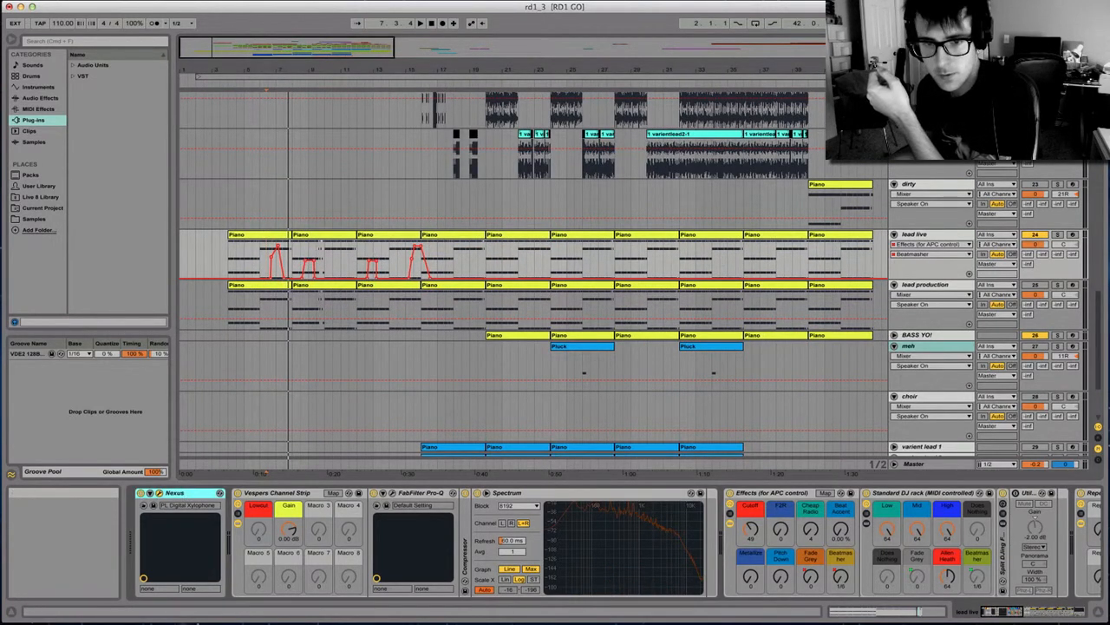
click(158, 493)
drag(207, 160, 336, 147)
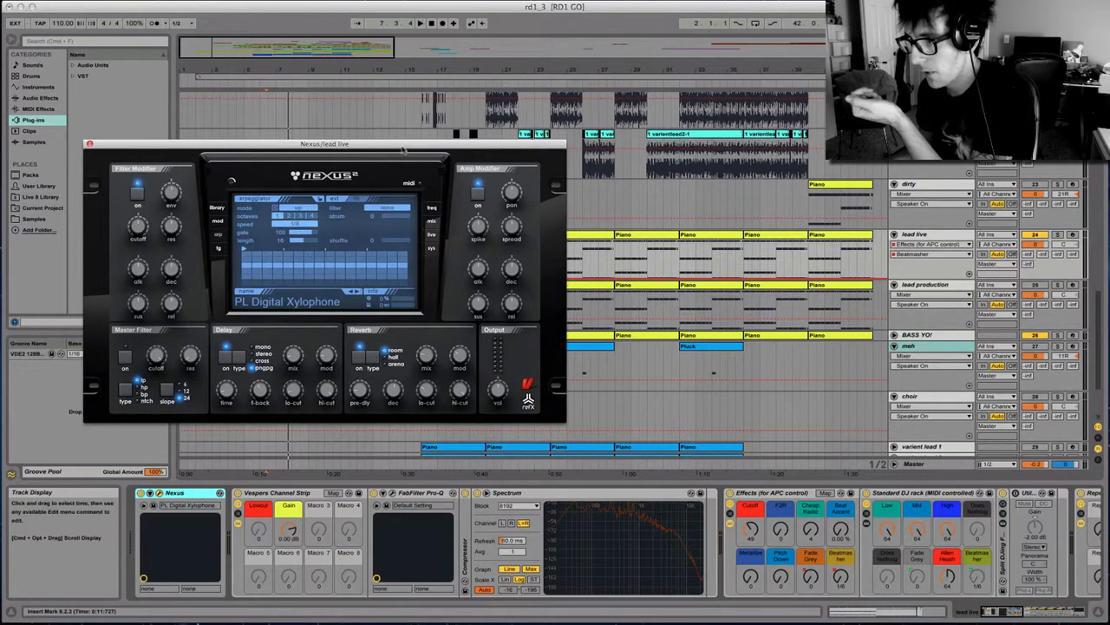
drag(402, 143, 0, 170)
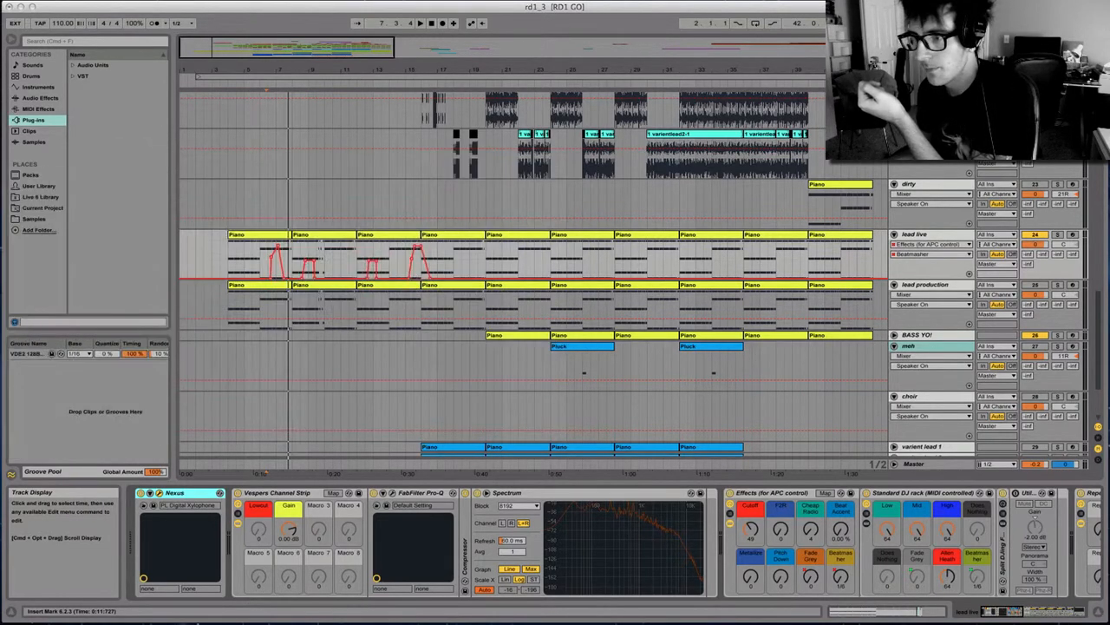
scroll(532, 257, up, 10)
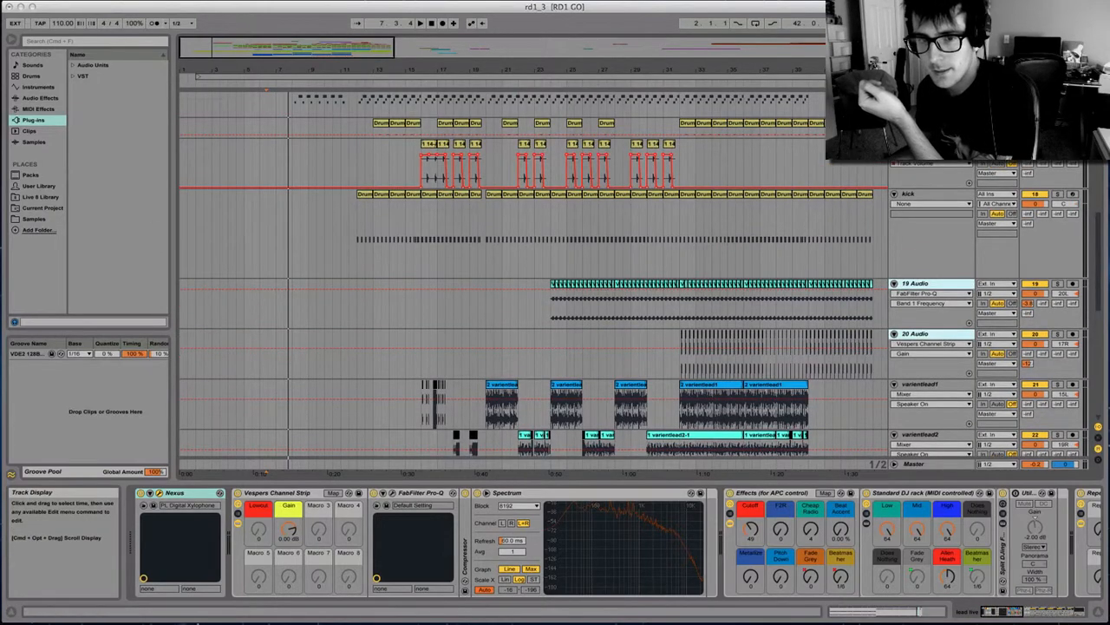
drag(0, 174, 661, 157)
scroll(260, 326, down, 10)
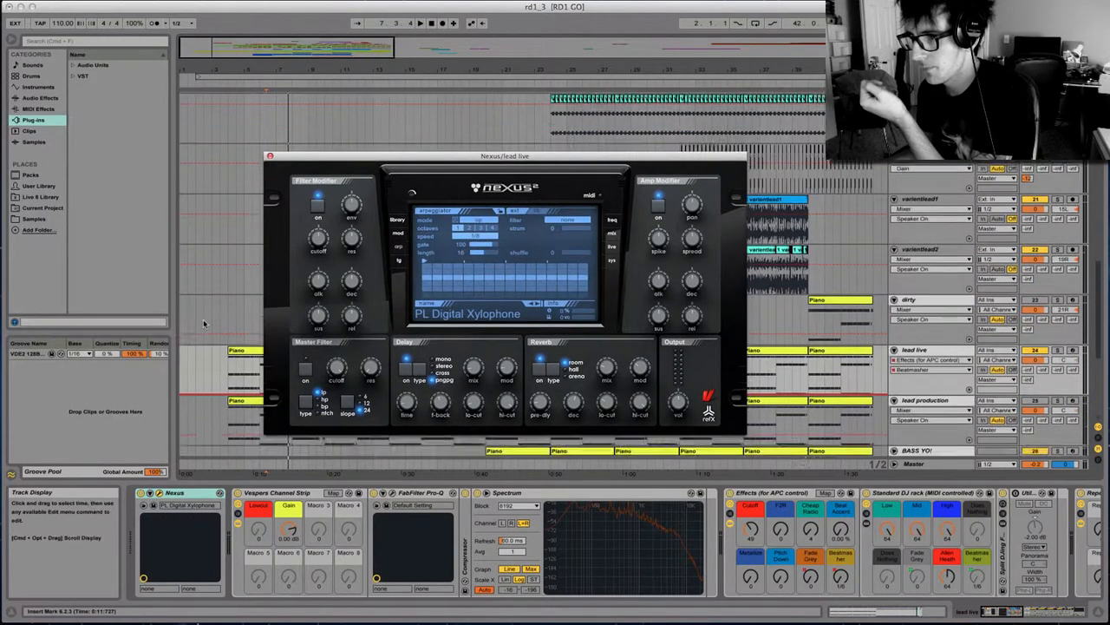
Solo lead live and play it from bar 4 with the Nexus arpeggiator turned on and set to three octaves.
click(1057, 247)
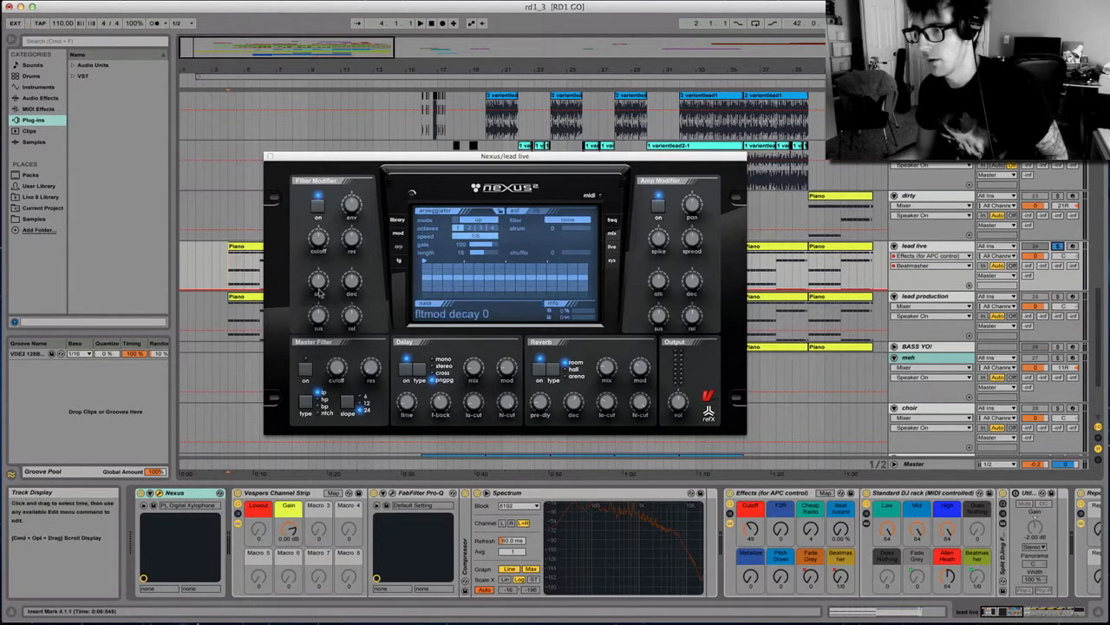
key(space)
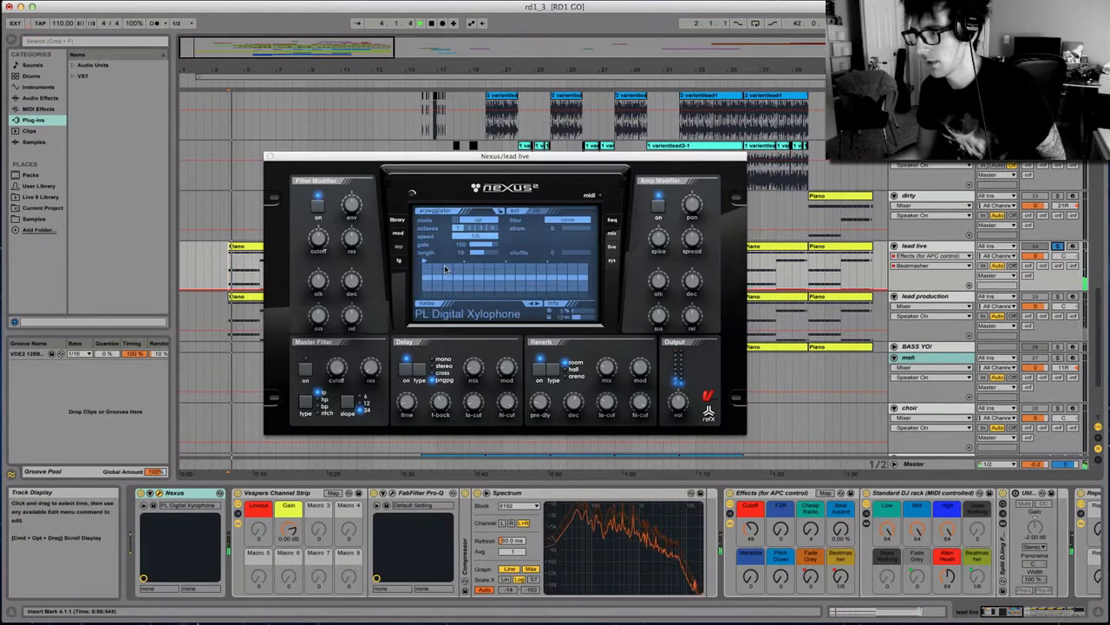
key(space)
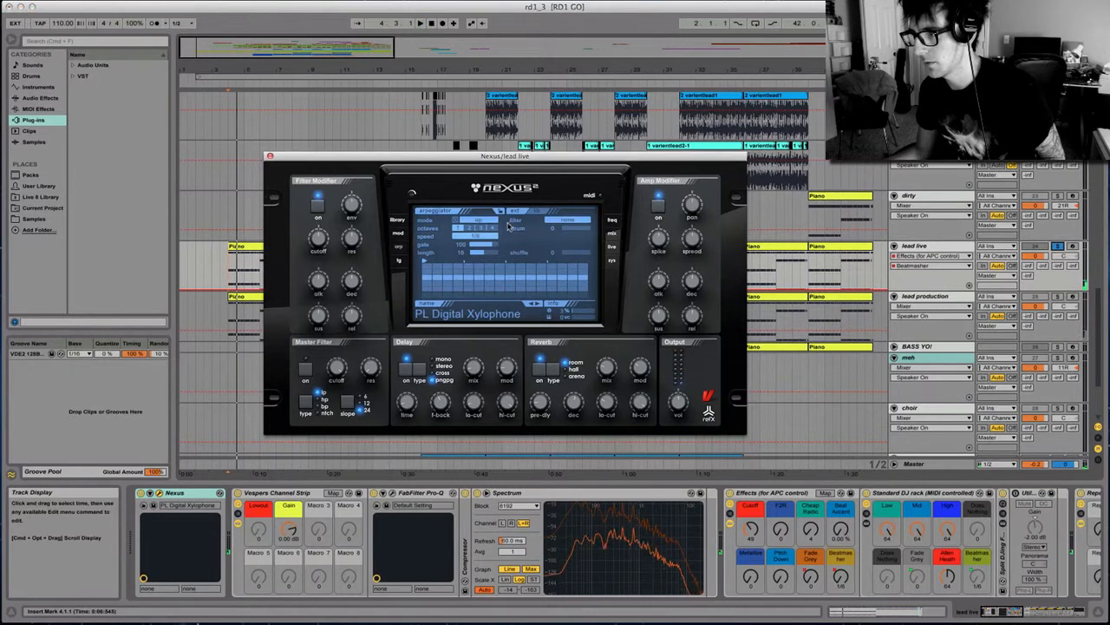
key(space)
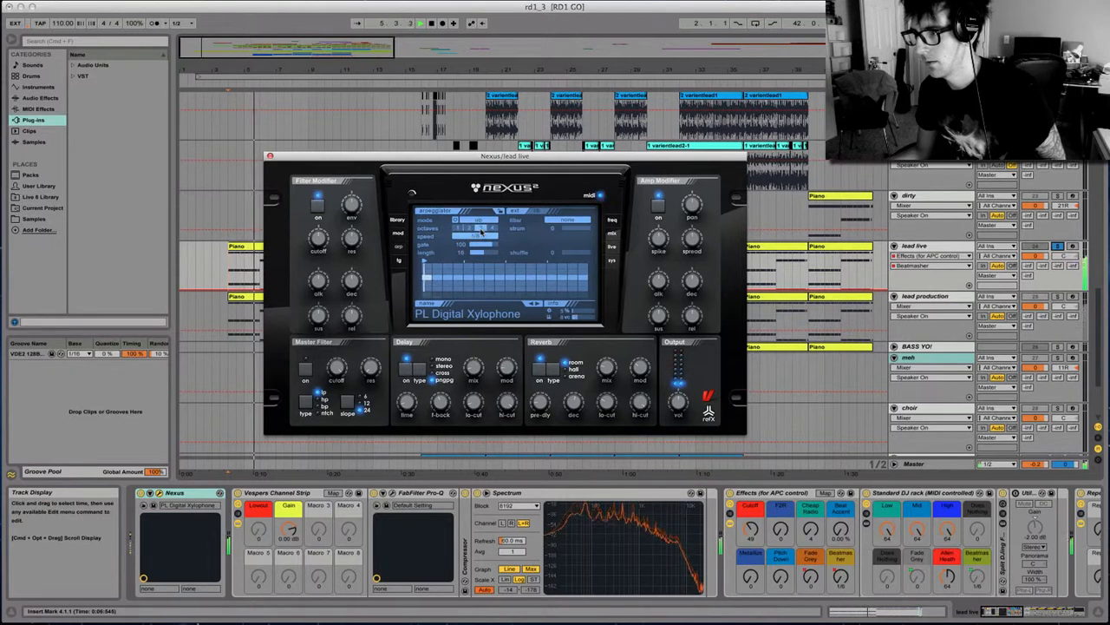
key(space)
Load the Bassline 2 arpeggiator preset in Nexus, audition it from bar 4, and close the plug-in window.
click(539, 212)
click(538, 255)
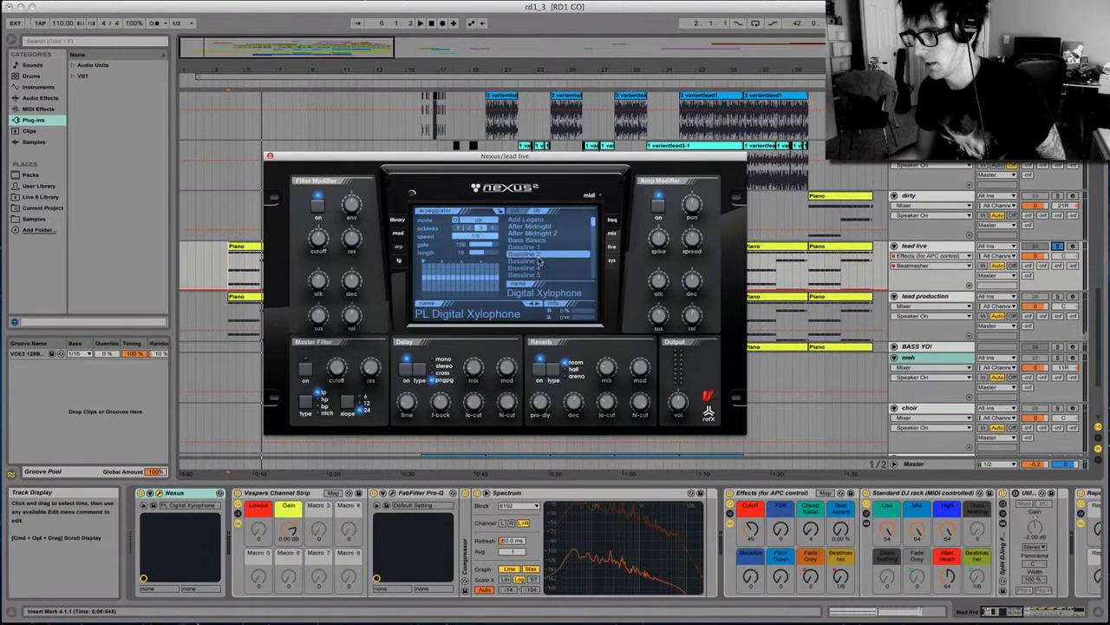
key(space)
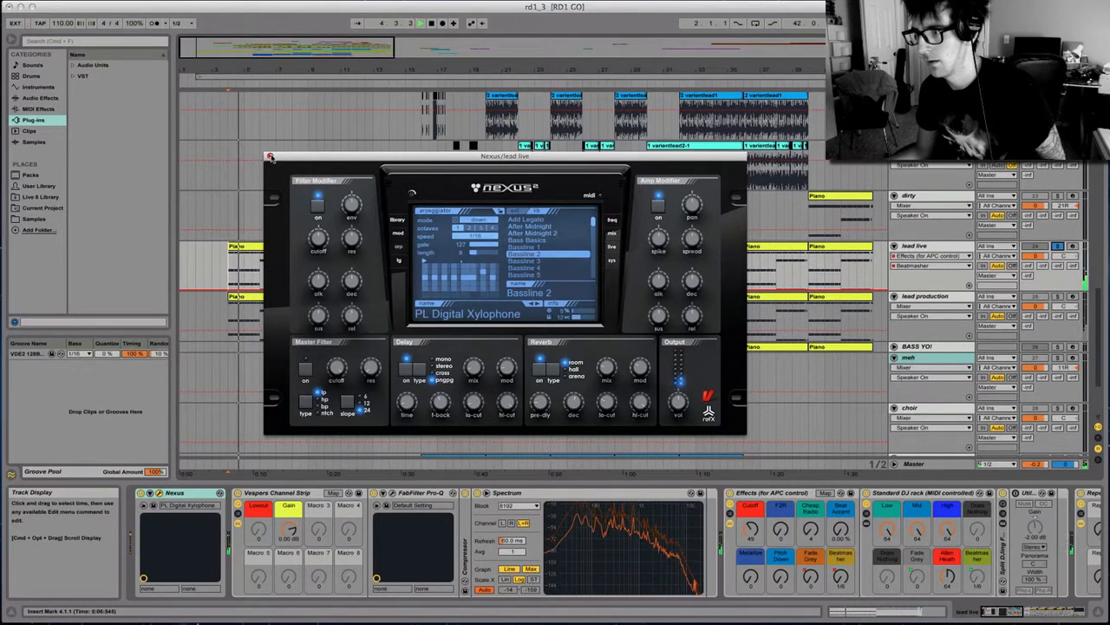
click(270, 156)
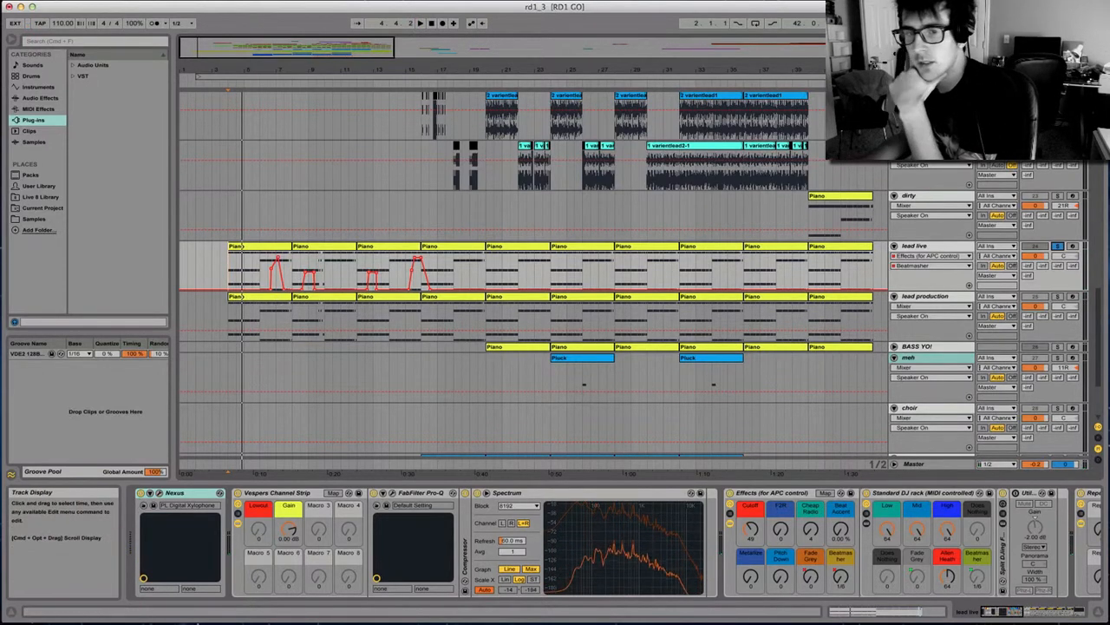
Show the Brooklyn Beats Wax2Tracks Midi Pack folder in Finder and put its window away again.
drag(0, 136, 248, 152)
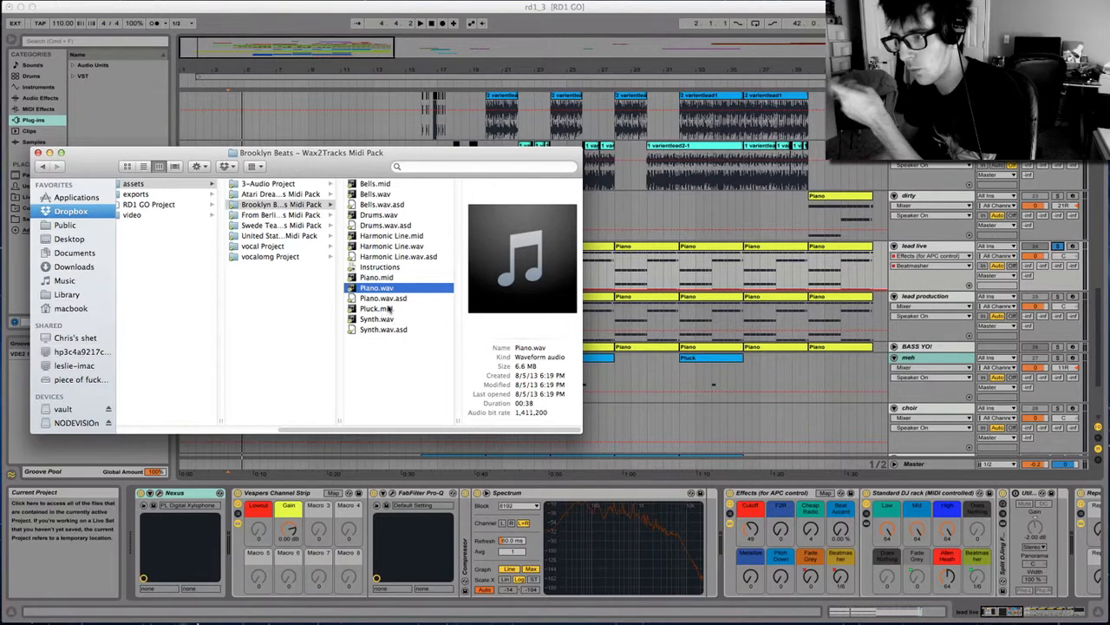
drag(365, 166, 0, 161)
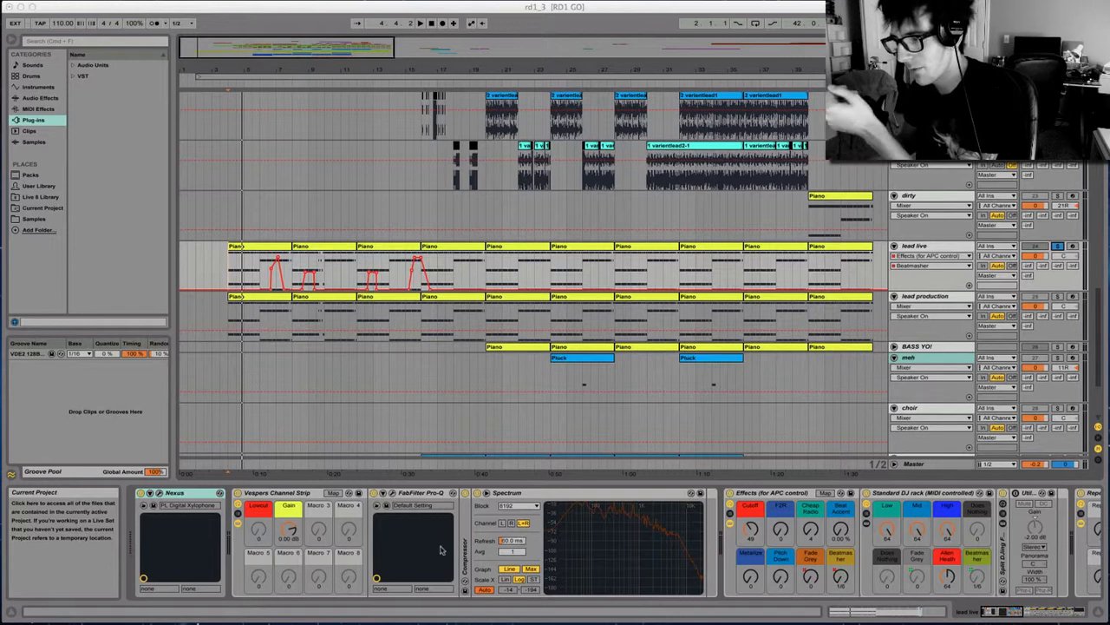
Solo the varientlead1 track and audition its first long clip from bar 20.
scroll(512, 339, up, 5)
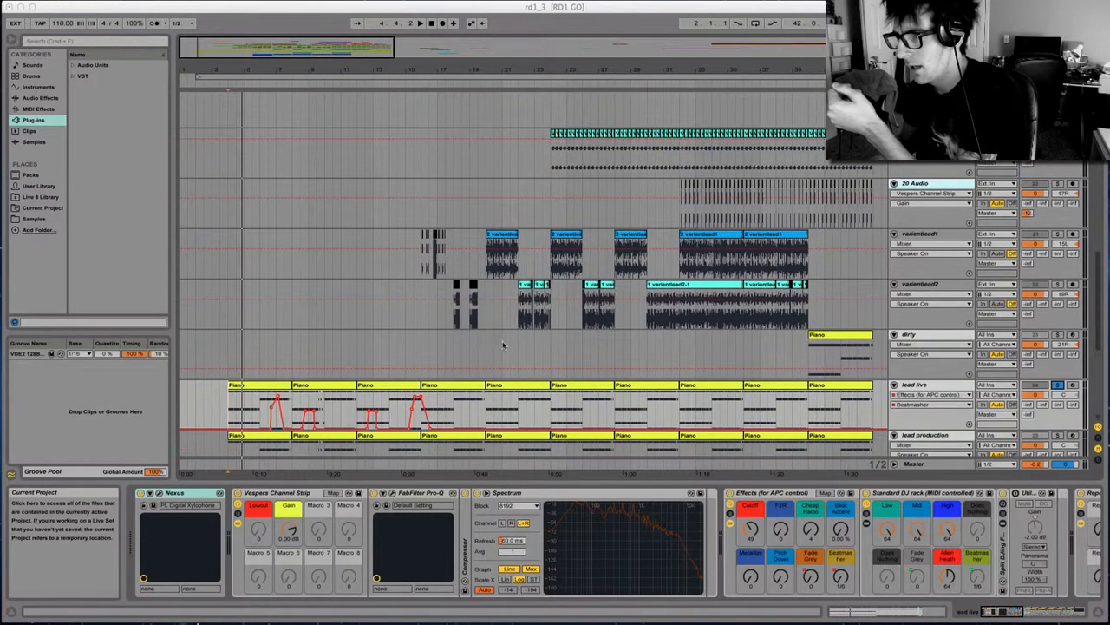
click(486, 260)
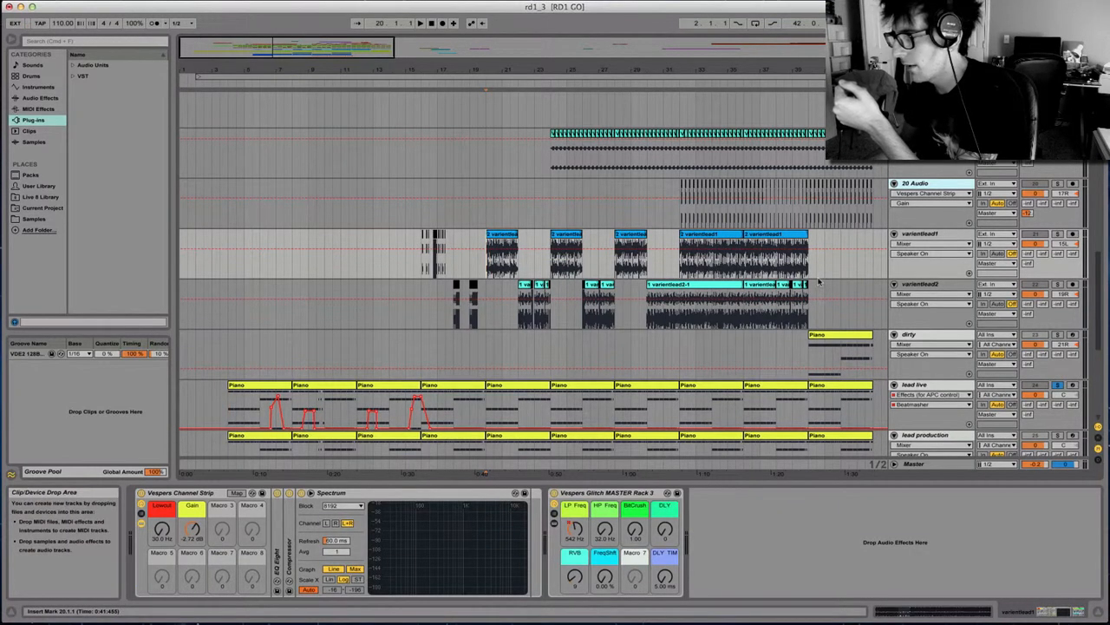
click(948, 235)
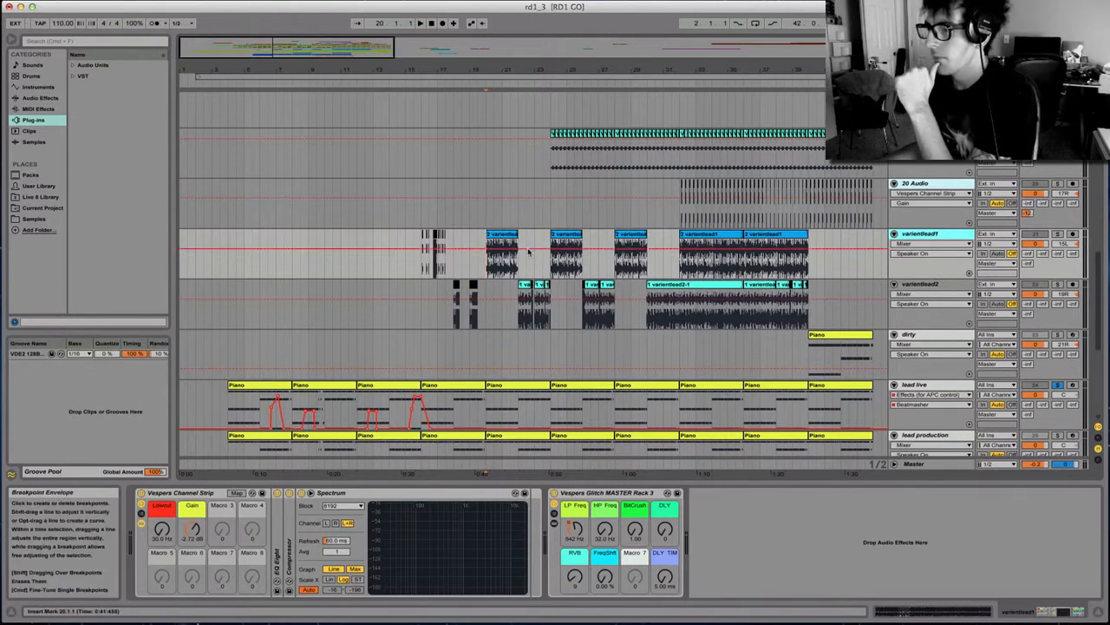
click(484, 267)
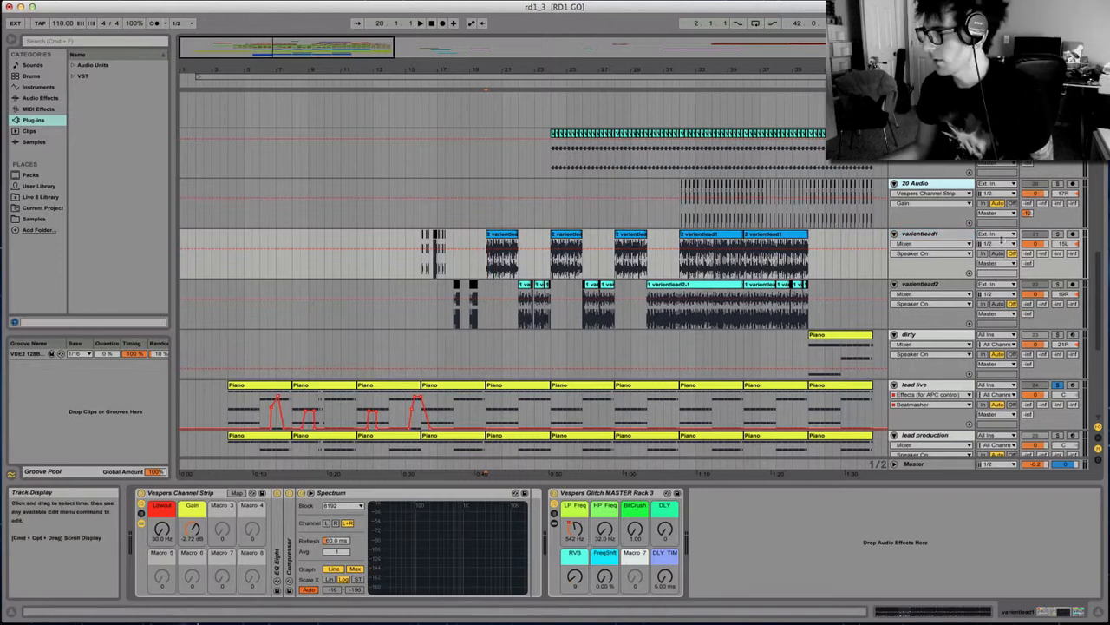
click(1059, 234)
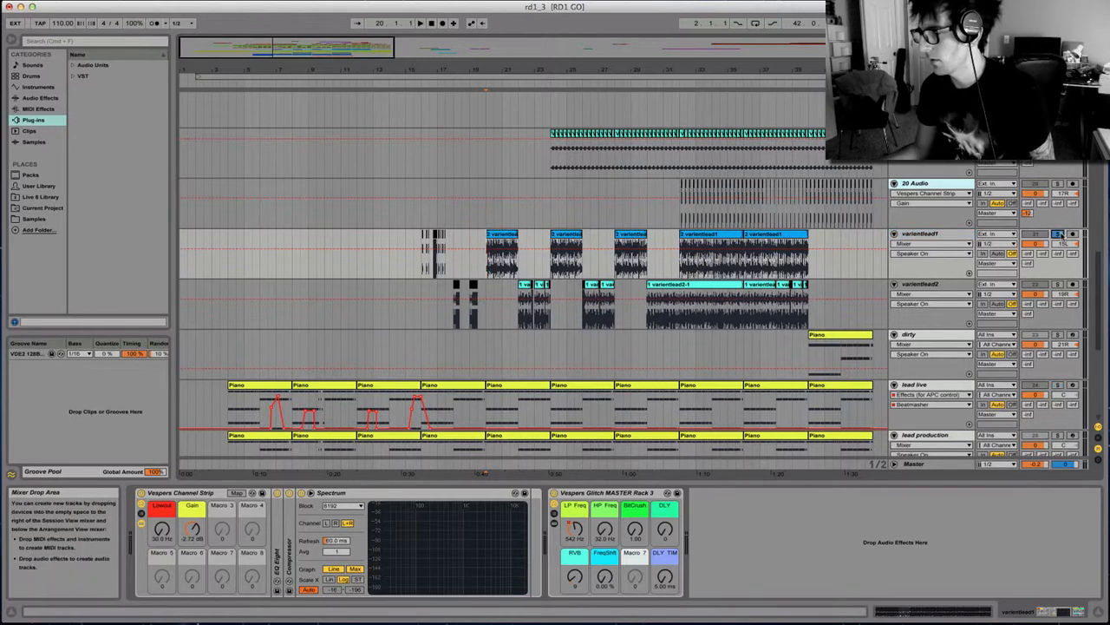
key(space)
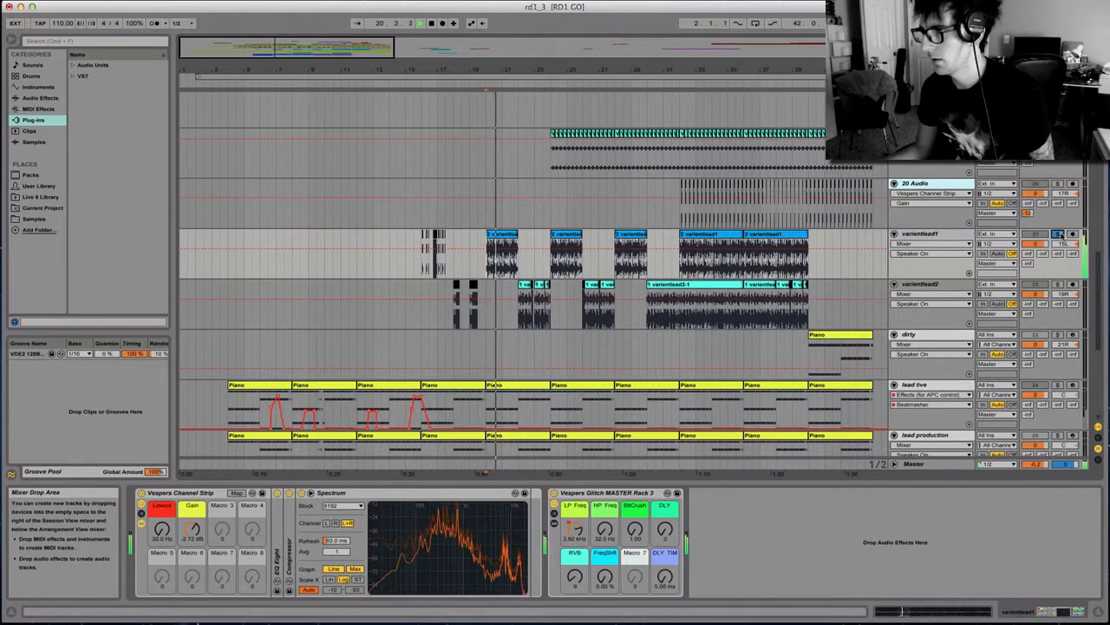
key(space)
Solo the varientlead2 track instead and audition its clips from bar 22.
click(1057, 285)
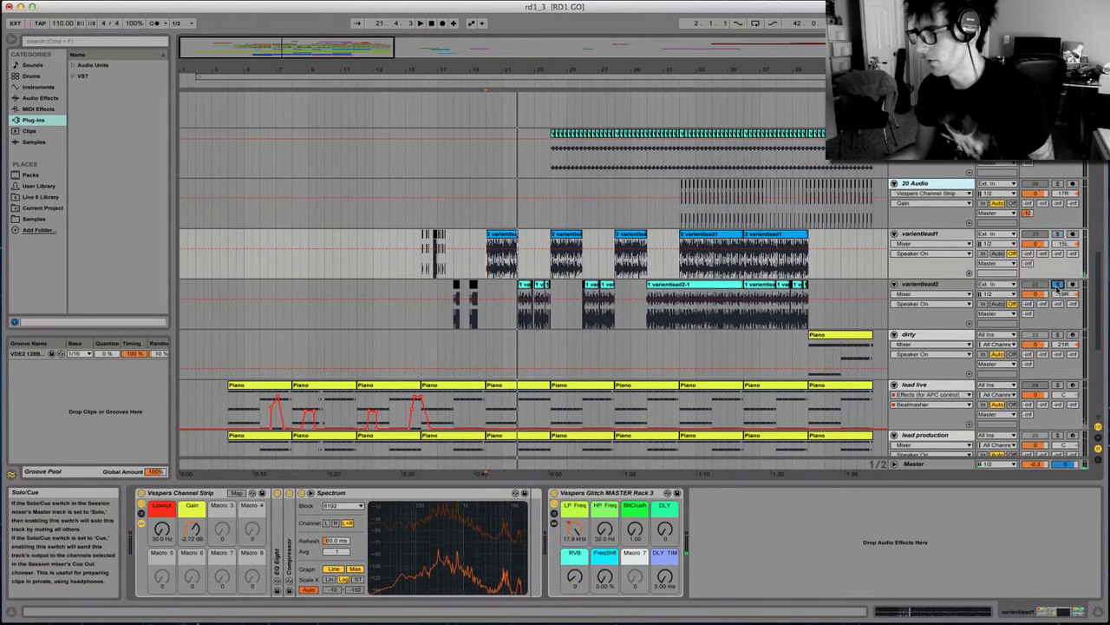
click(520, 321)
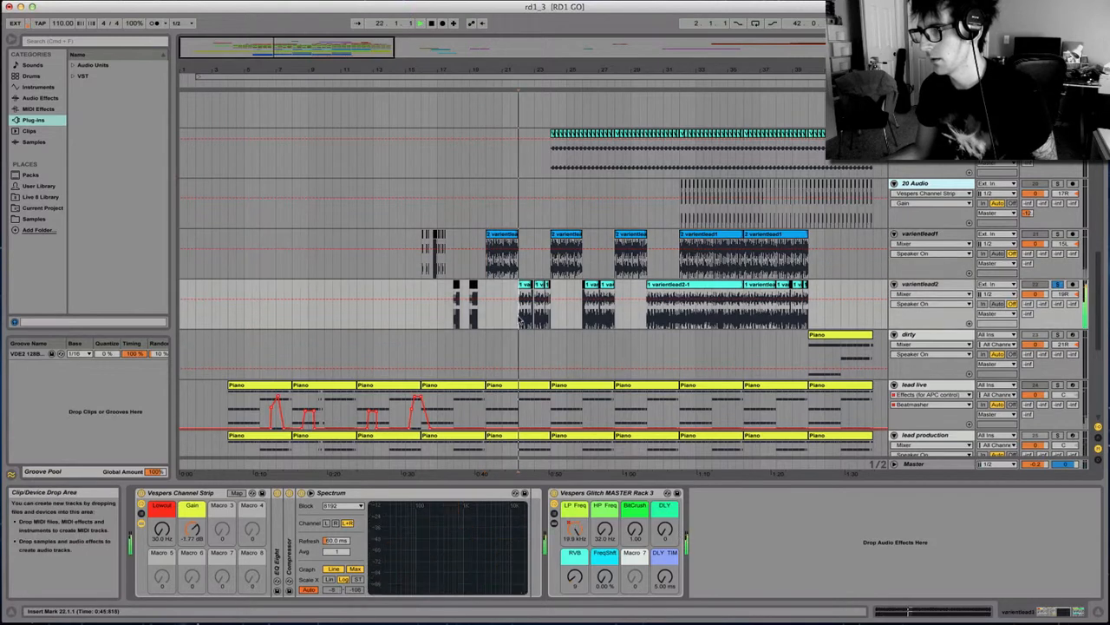
key(space)
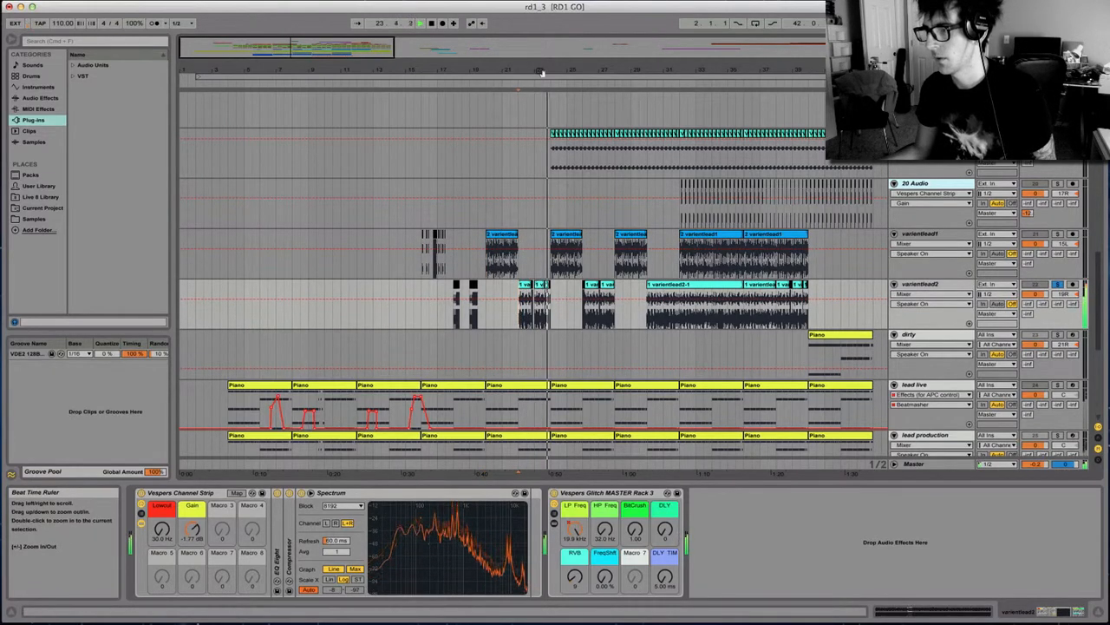
key(space)
Examine the sliced varientlead2 clips in bars 22 and 23 up close and return to a wider arrangement view.
drag(540, 74, 370, 246)
drag(426, 74, 426, 31)
scroll(455, 292, down, 5)
scroll(453, 298, up, 15)
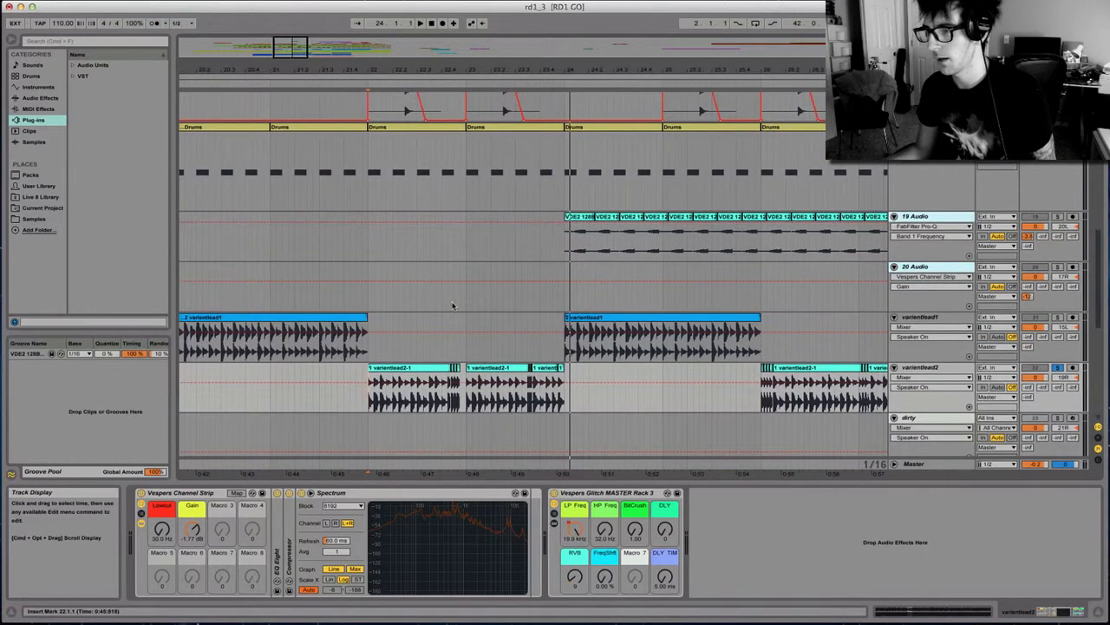
scroll(453, 304, left, 2)
scroll(457, 304, left, 2)
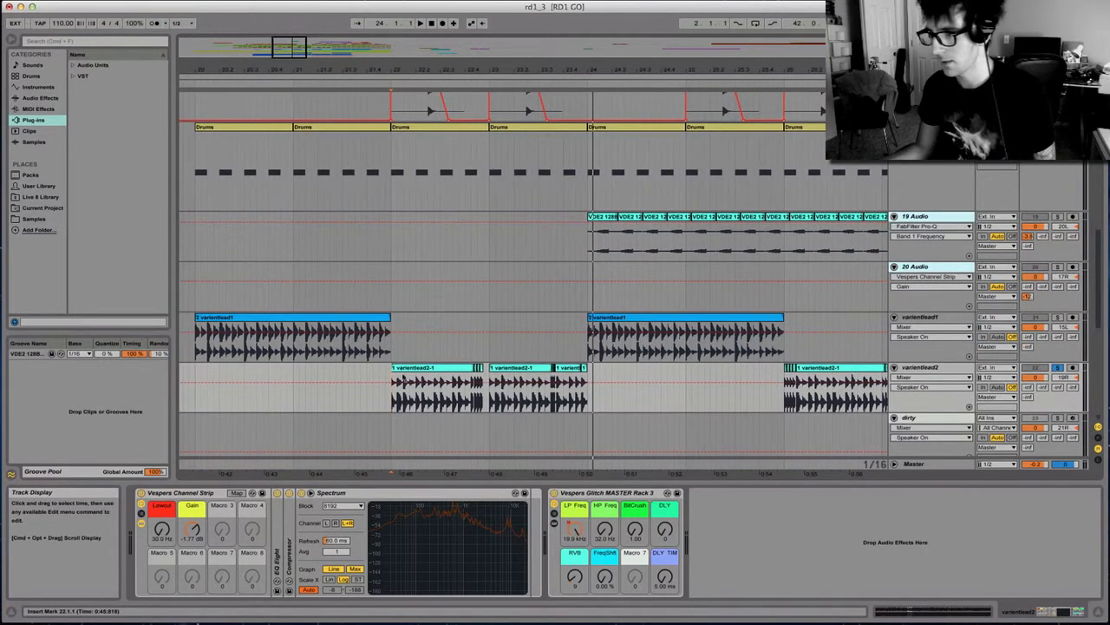
scroll(458, 305, left, 2)
key(plus)
key(space)
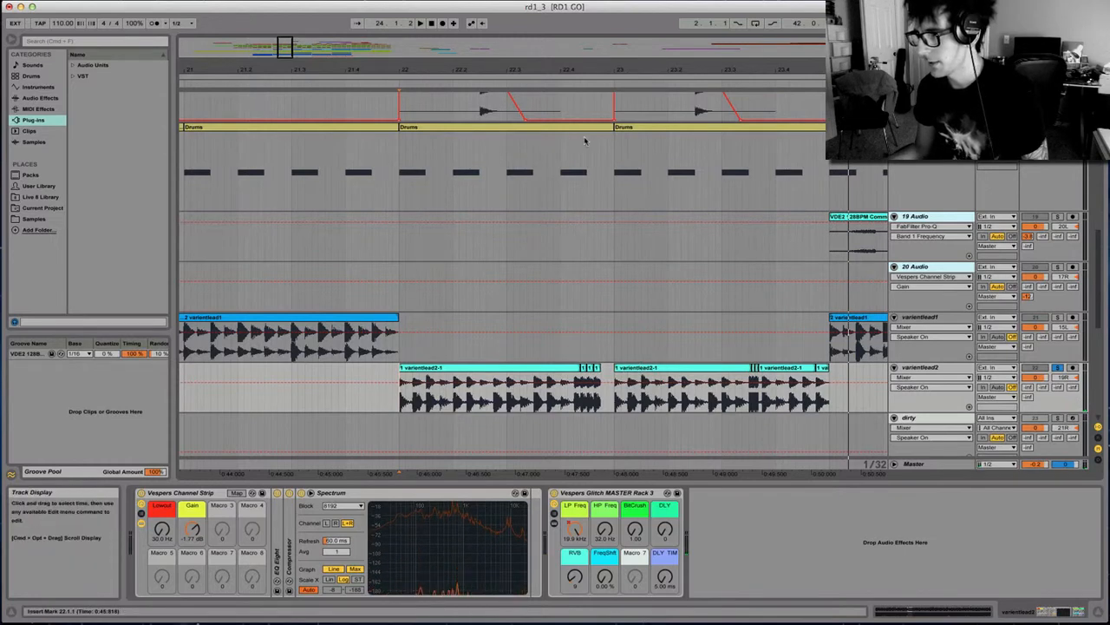
drag(614, 68, 510, 531)
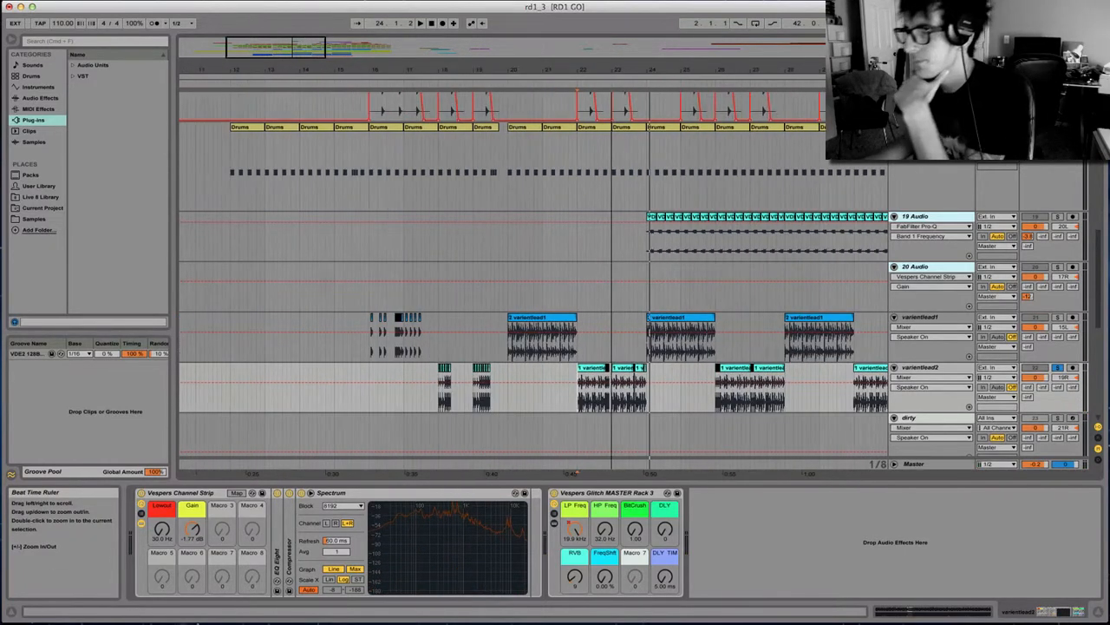
Compare the device chains of varientlead2, kick, 19 Audio, varientlead1 and 20 Audio, starting with their Vespers Channel Strip.
click(189, 493)
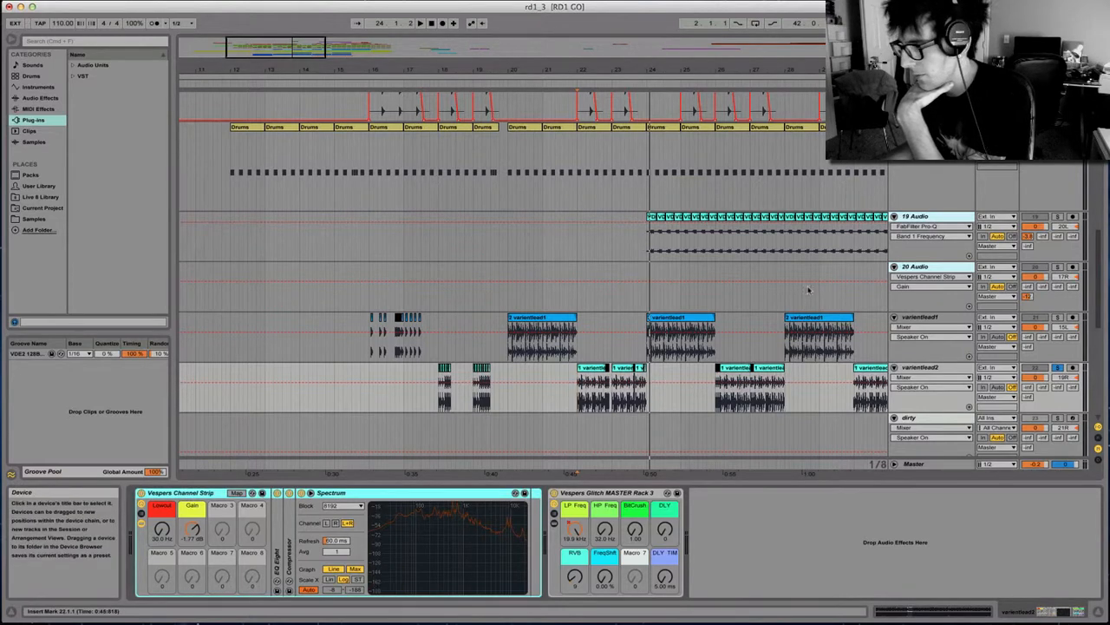
click(933, 178)
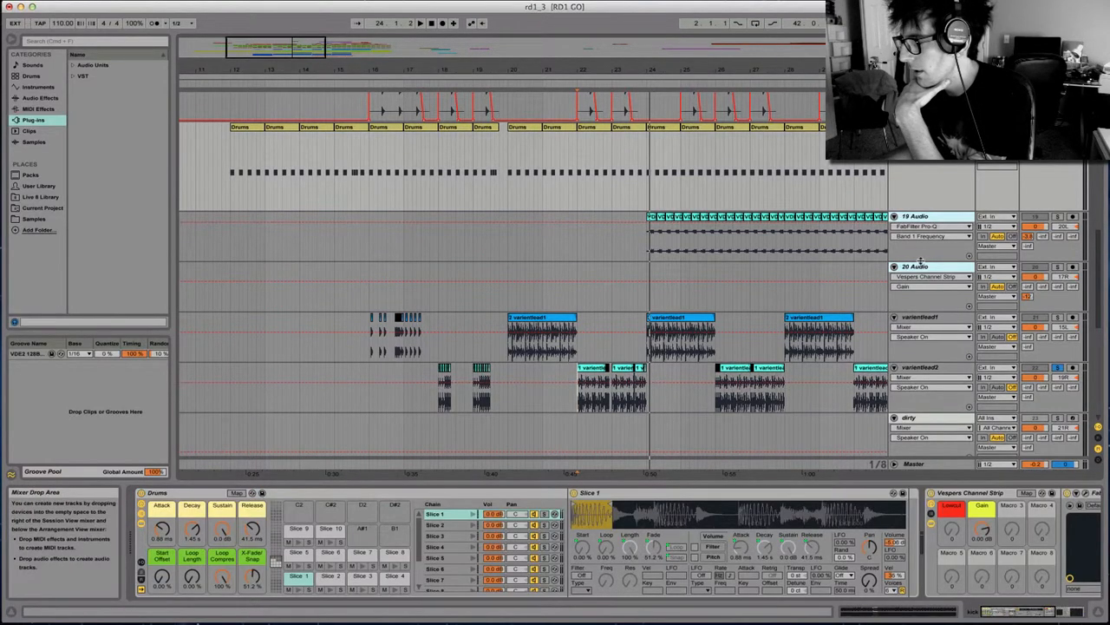
click(942, 217)
click(944, 268)
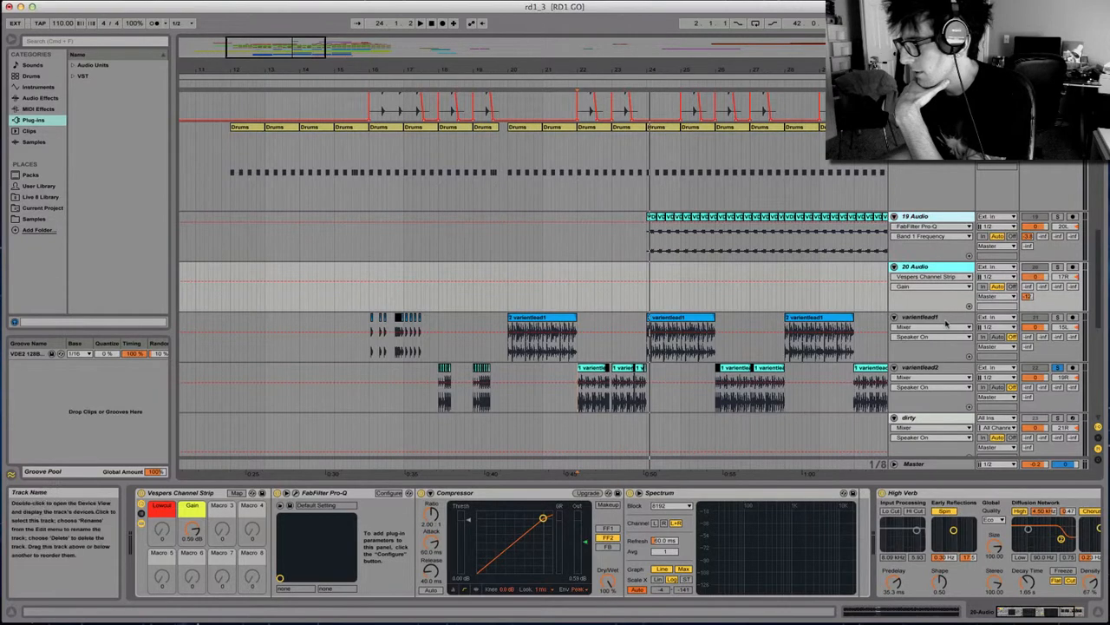
click(941, 319)
click(925, 268)
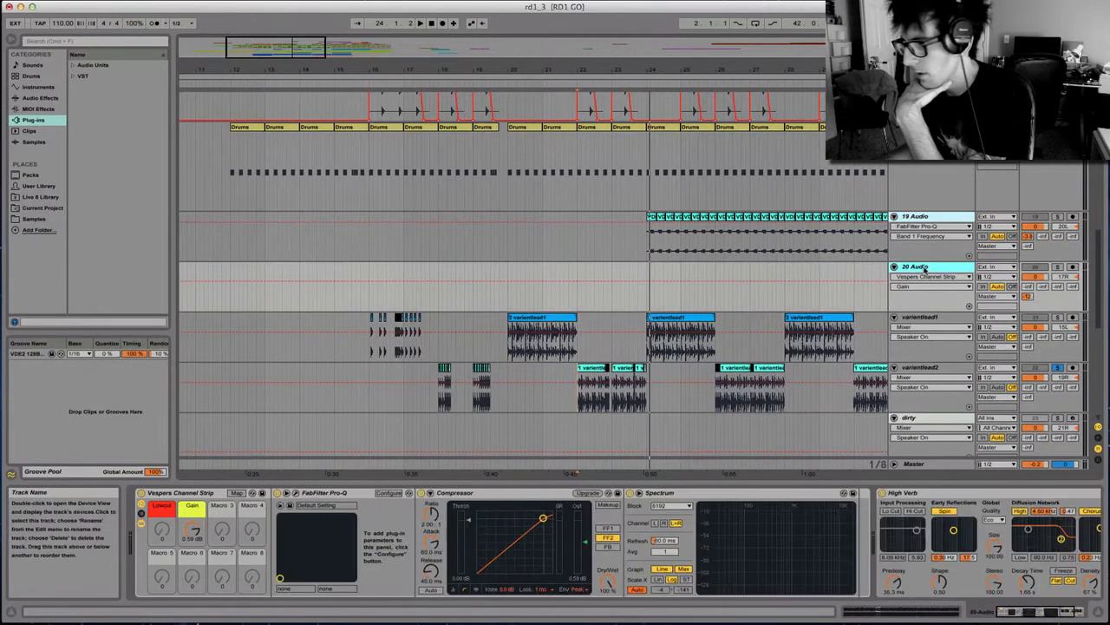
click(208, 492)
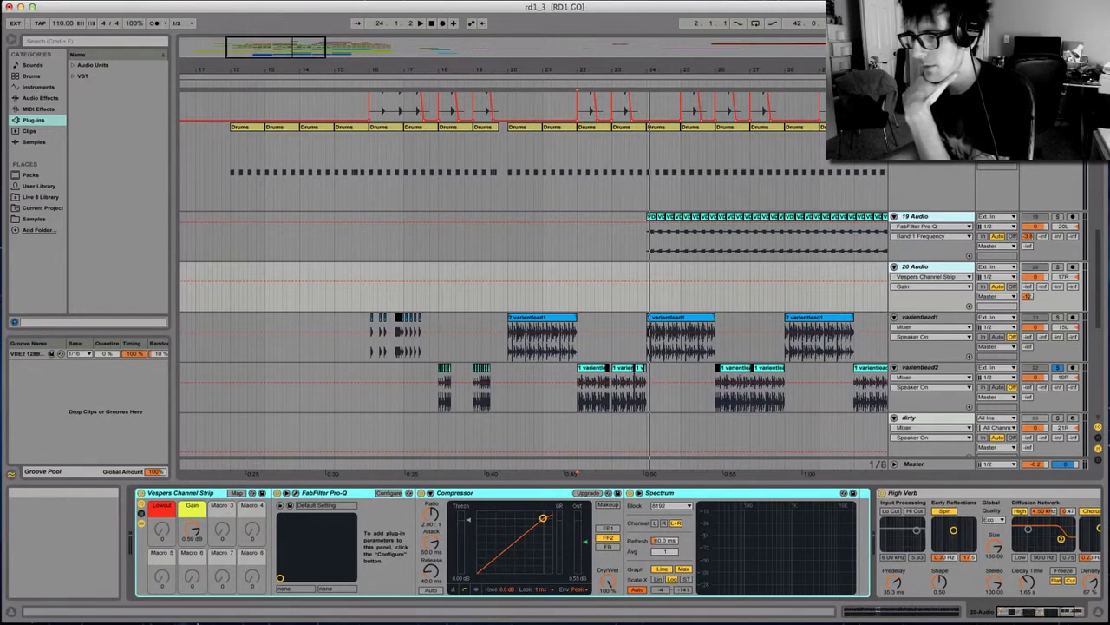
Unfold the Compressor and EQ Eight on the audio track above the Bells track and list the MIDI effects in the browser.
scroll(677, 347, up, 10)
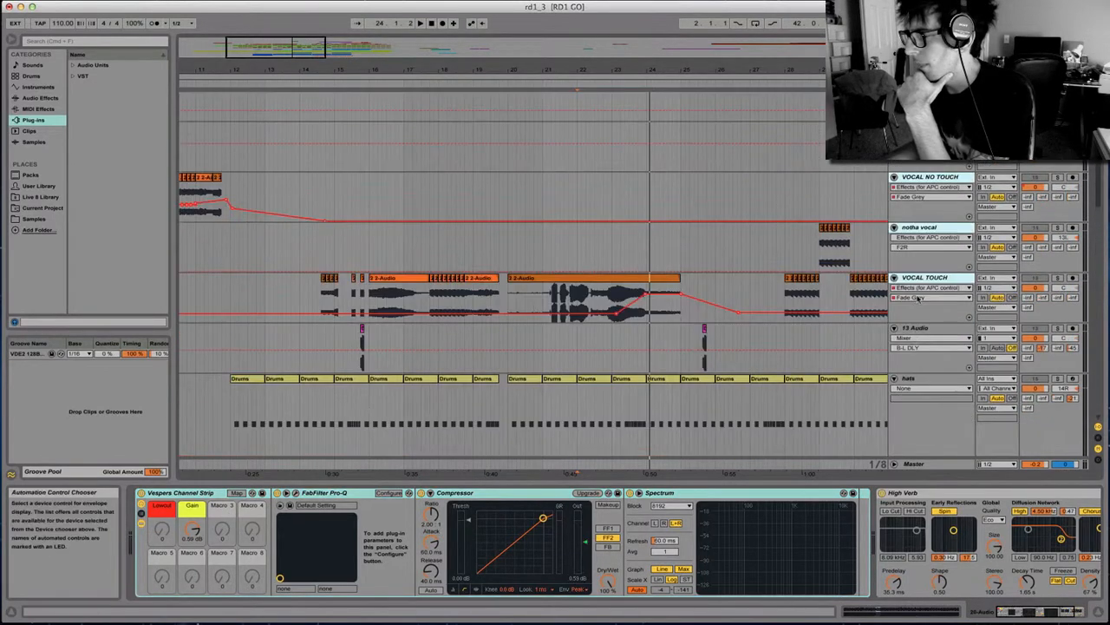
click(927, 152)
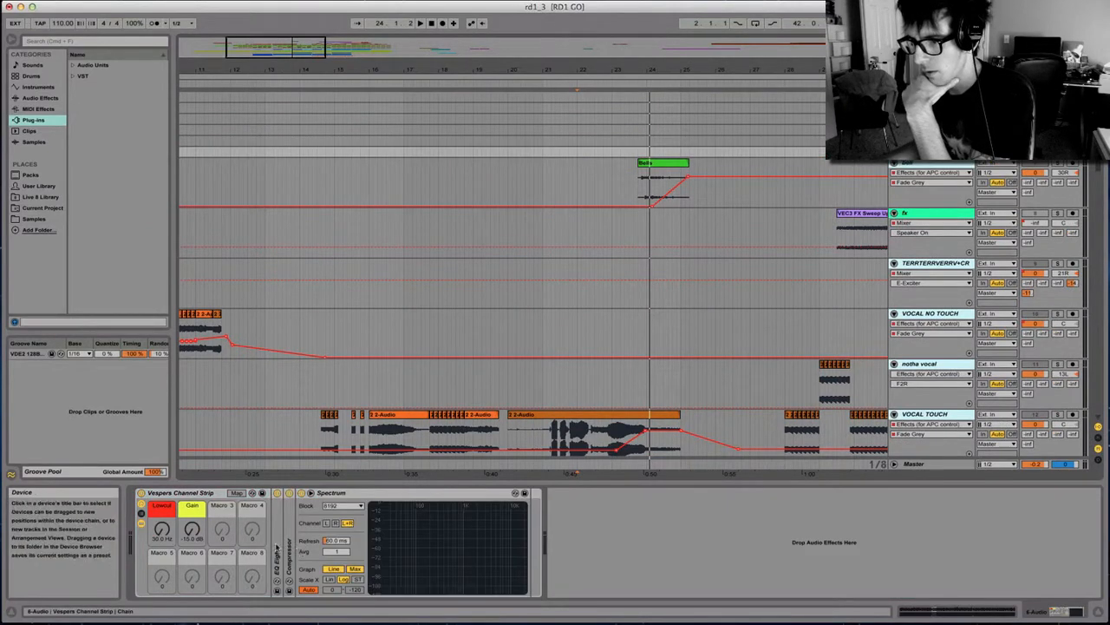
double_click(291, 540)
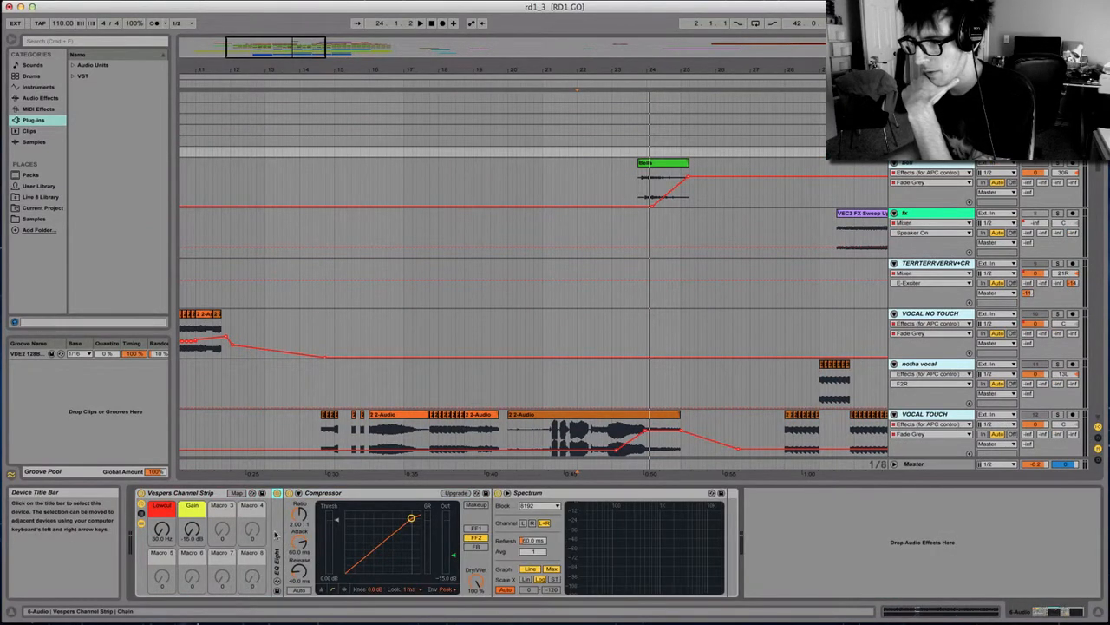
double_click(277, 534)
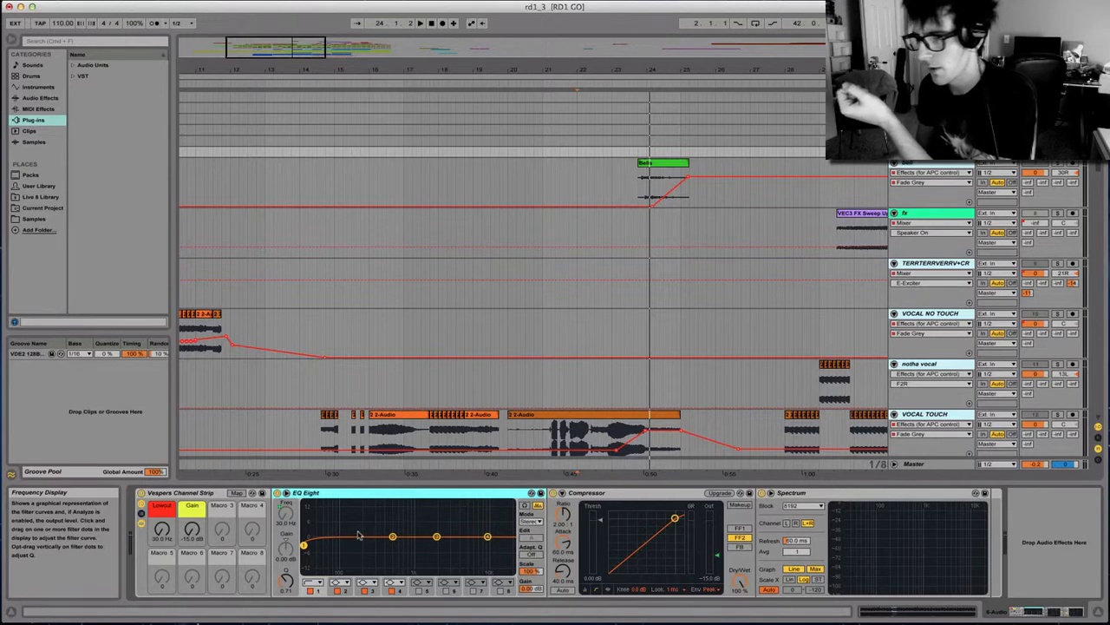
click(34, 108)
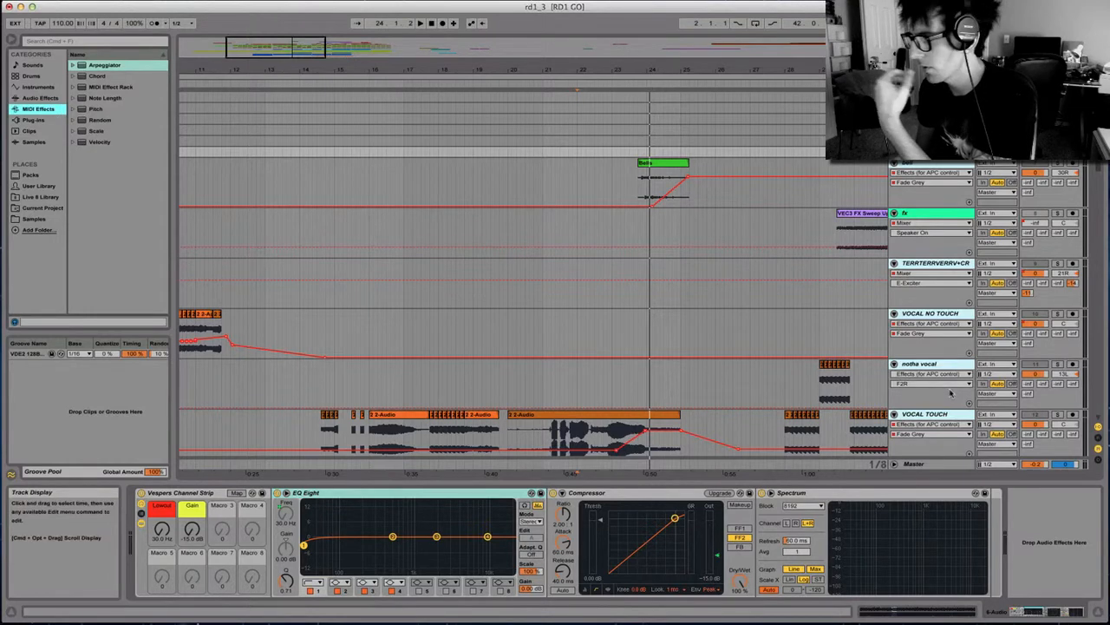
Open the FabFilter Pro-Q of the VOCAL TOUCH track and place its window clear of the track's clips.
scroll(950, 393, down, 2)
click(932, 382)
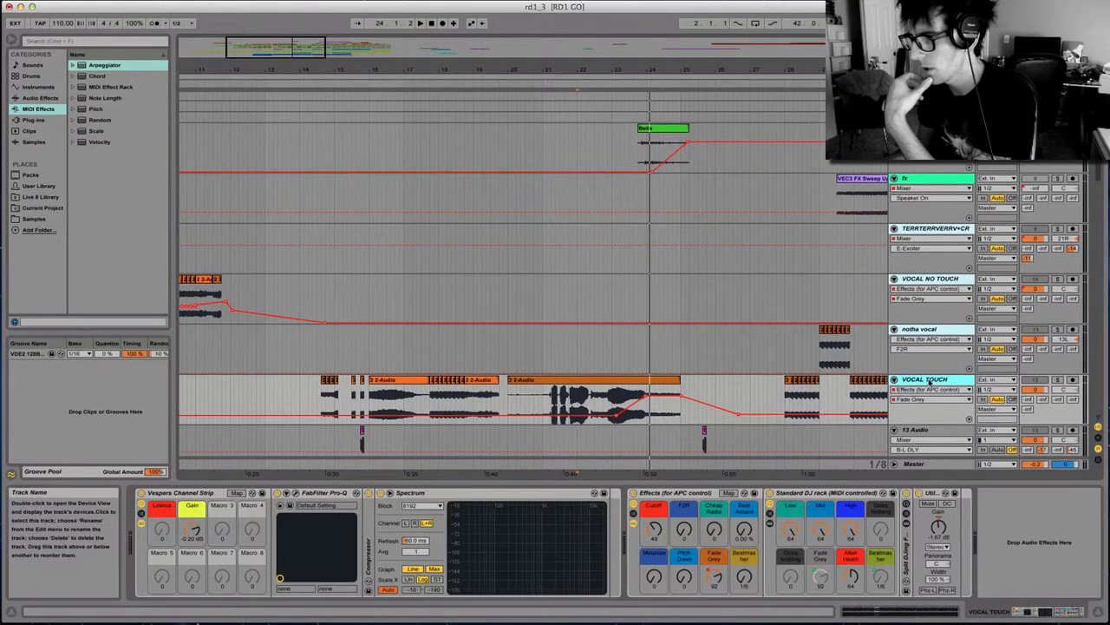
click(331, 495)
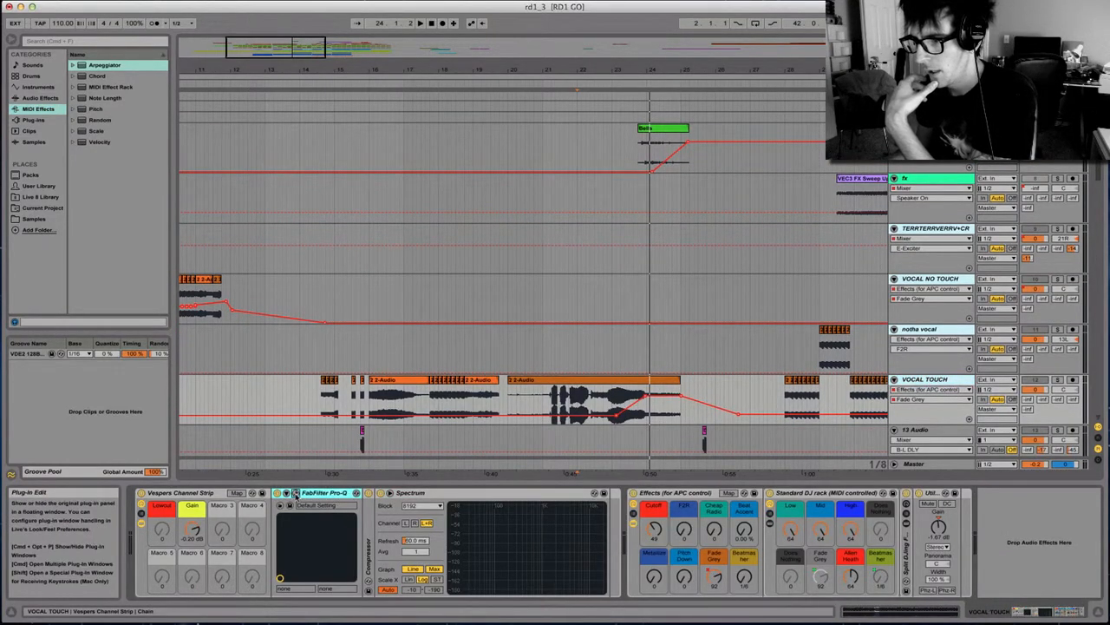
click(296, 492)
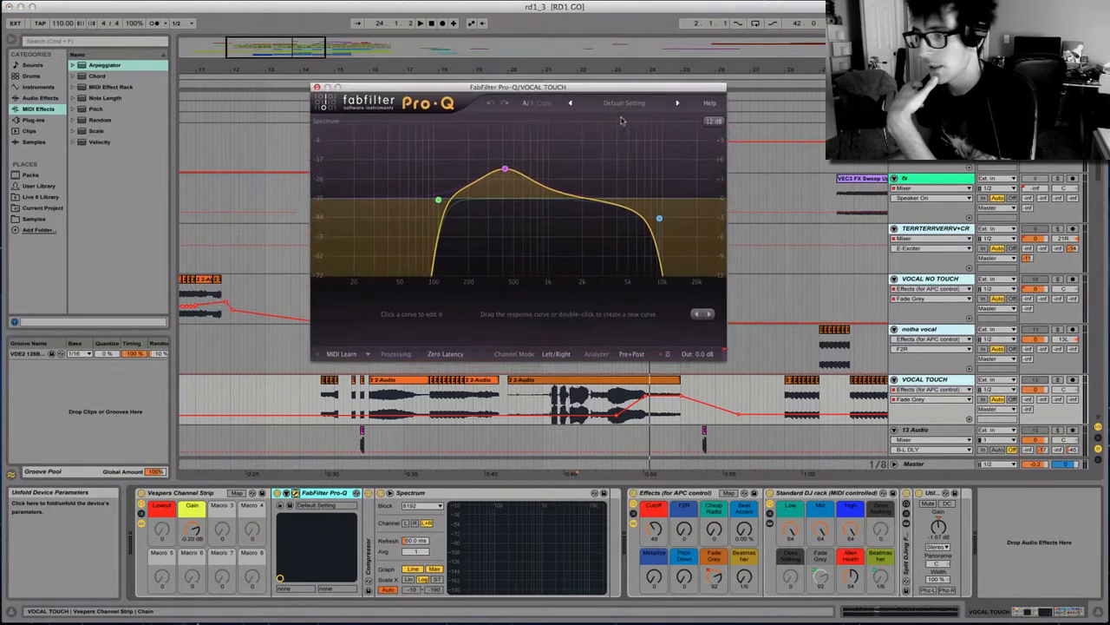
drag(635, 54, 606, 171)
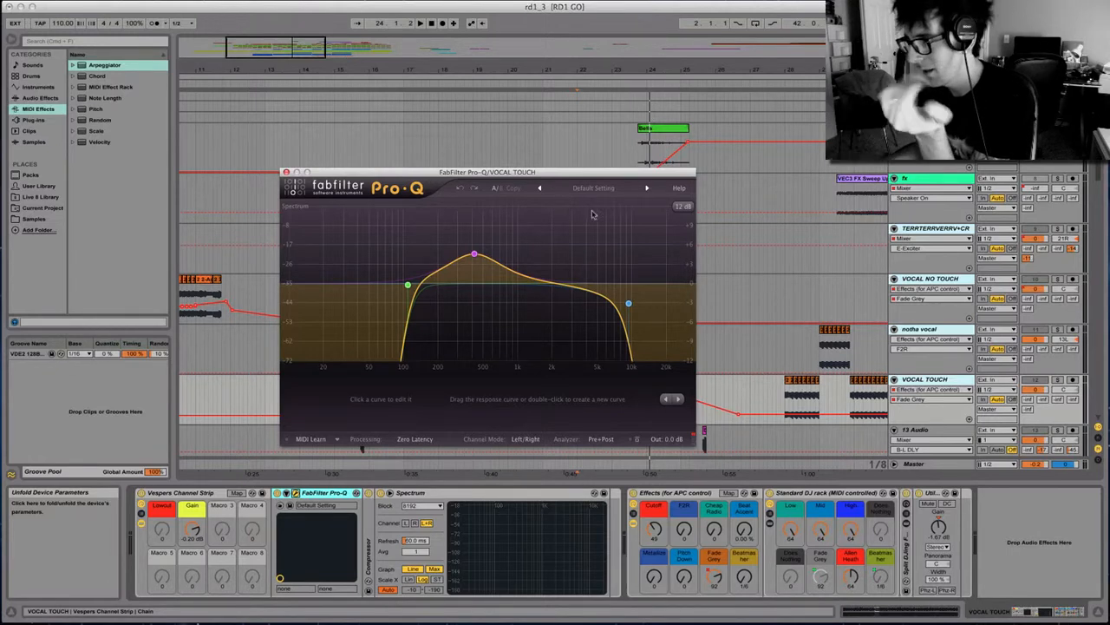
drag(609, 177, 518, 89)
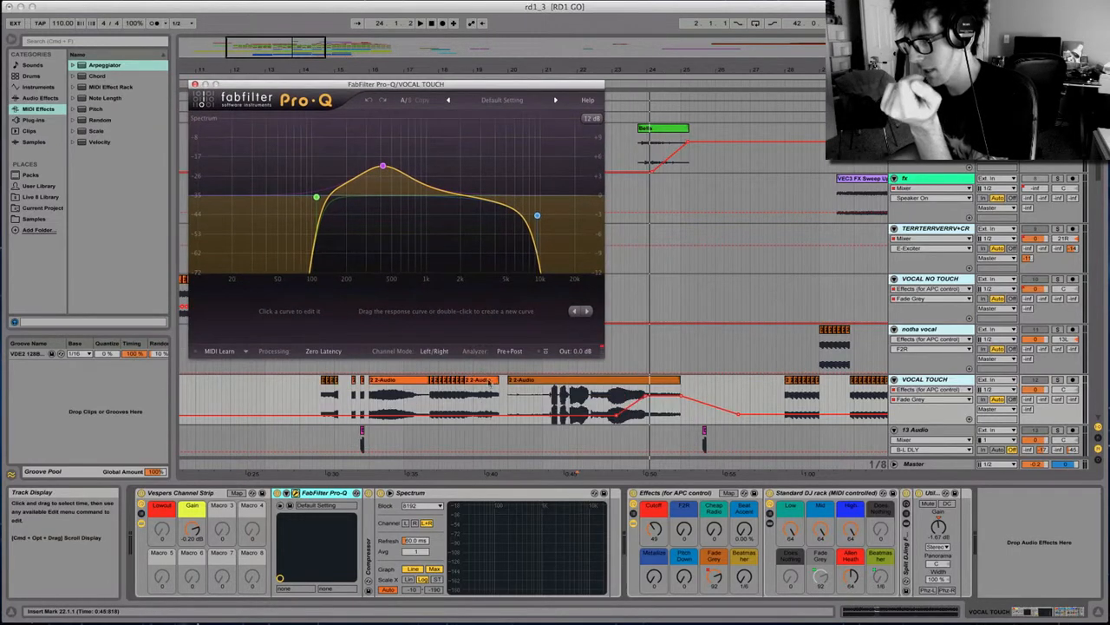
Solo VOCAL TOUCH and play it from bar 21 while watching the Pro-Q spectrum.
click(555, 406)
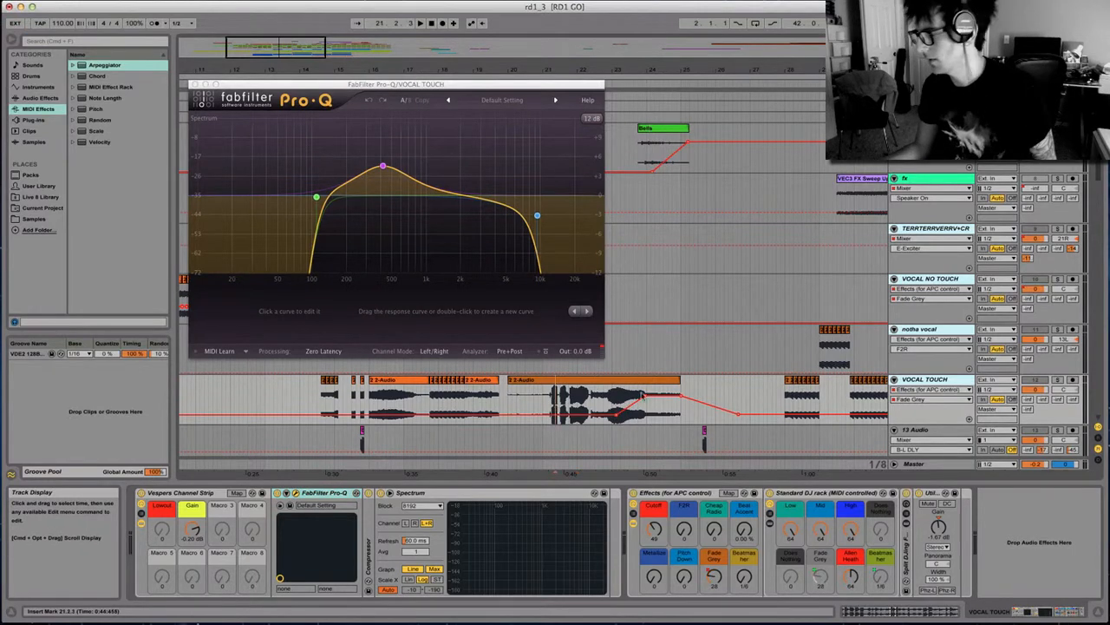
scroll(935, 362, down, 3)
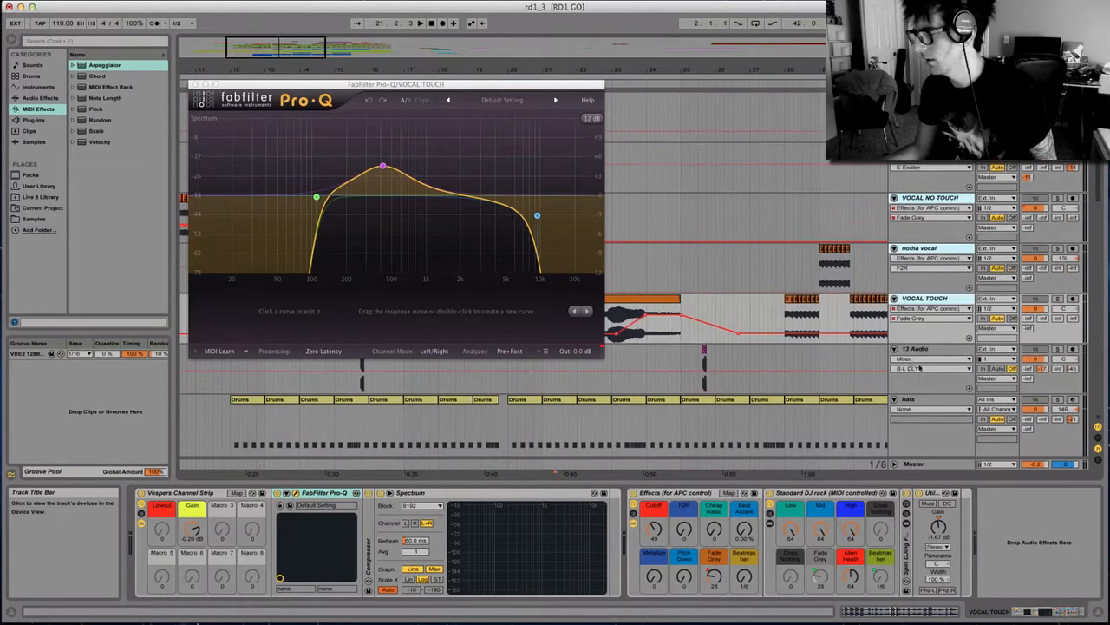
click(1056, 297)
key(space)
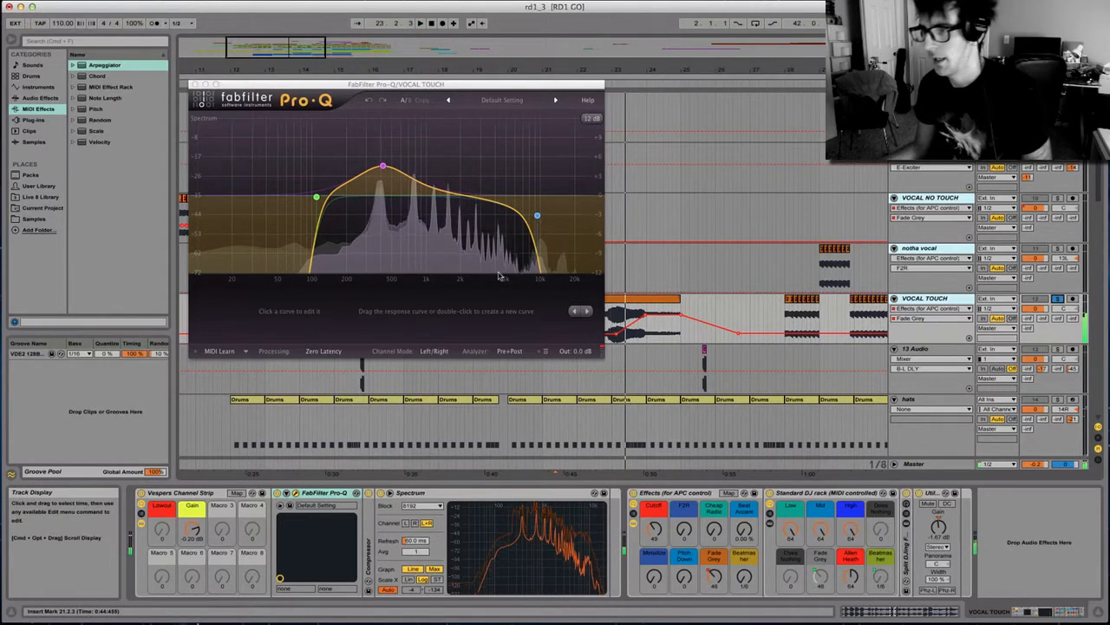
key(space)
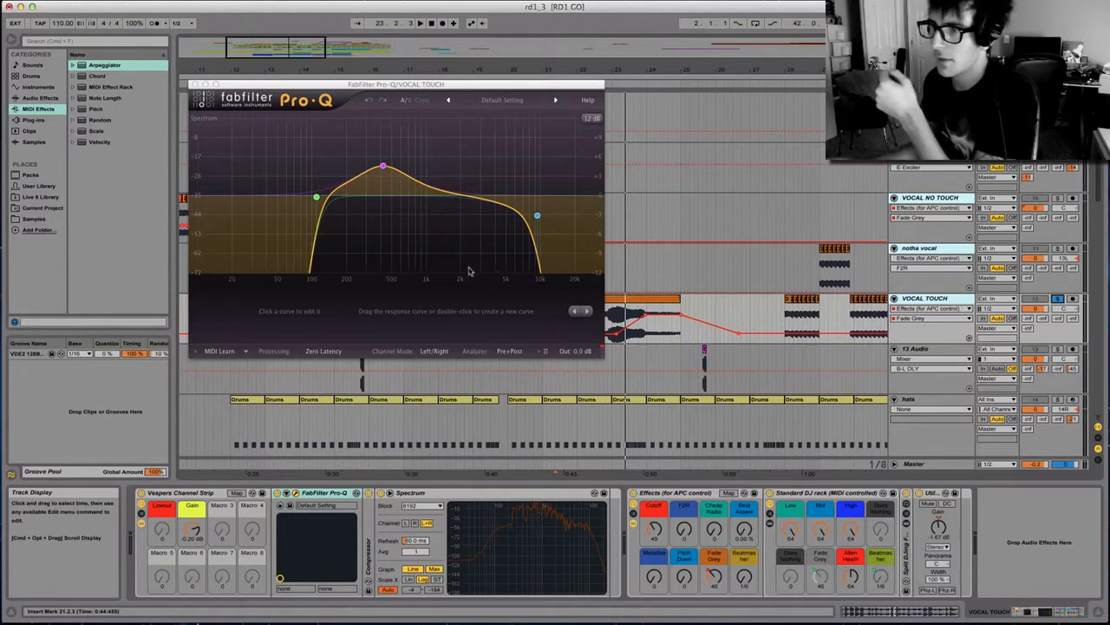
Audition the low cut and the mid bell band of the VOCAL TOUCH Pro-Q during playback and close its window.
click(317, 198)
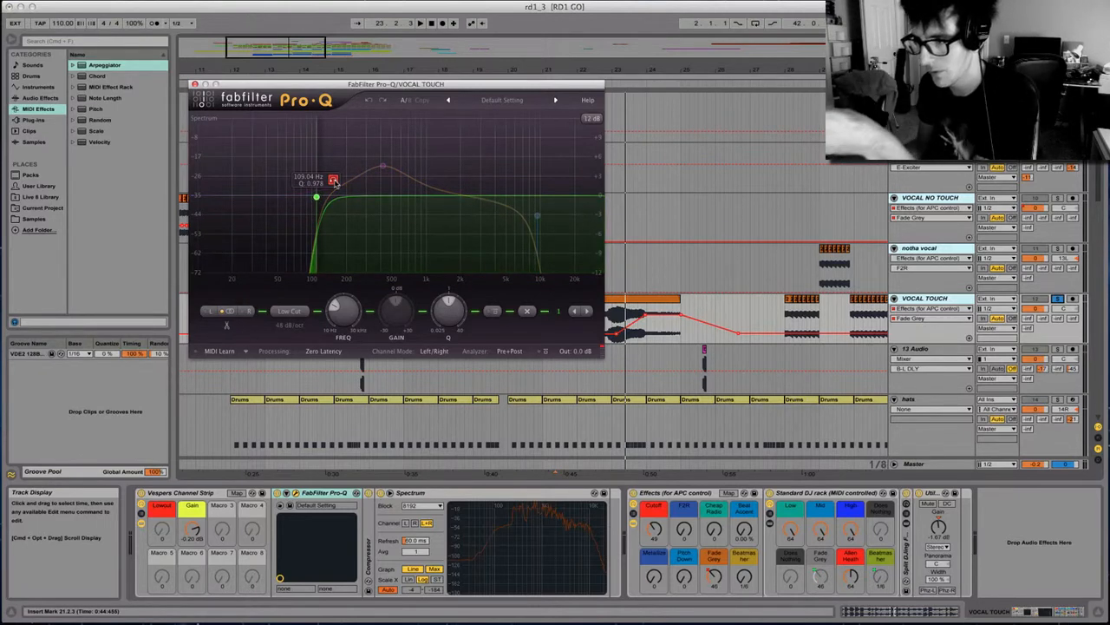
key(space)
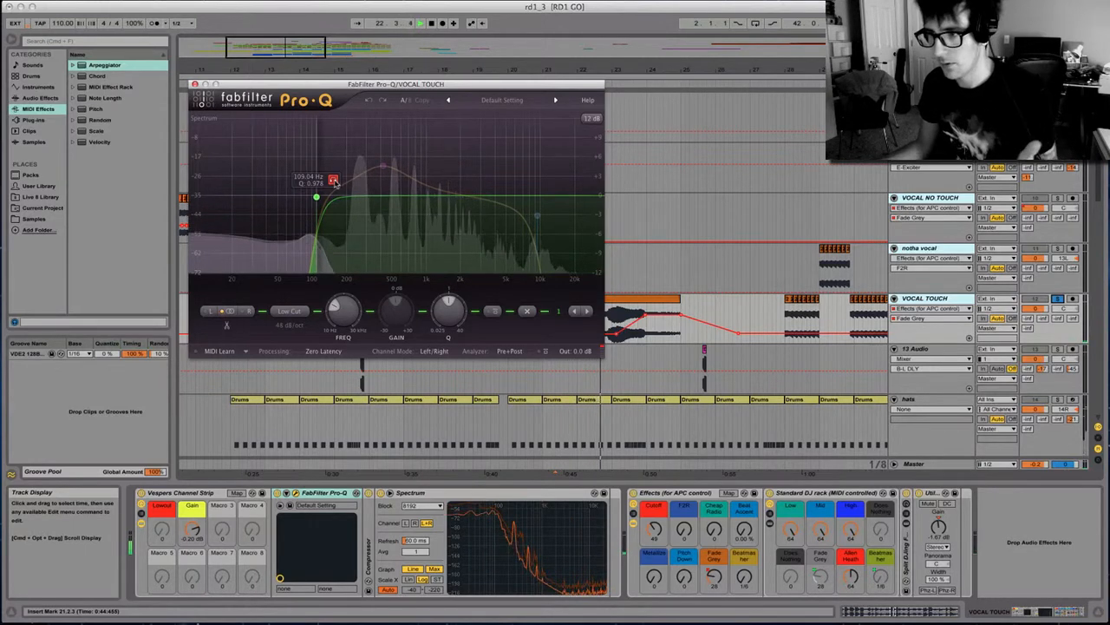
click(399, 142)
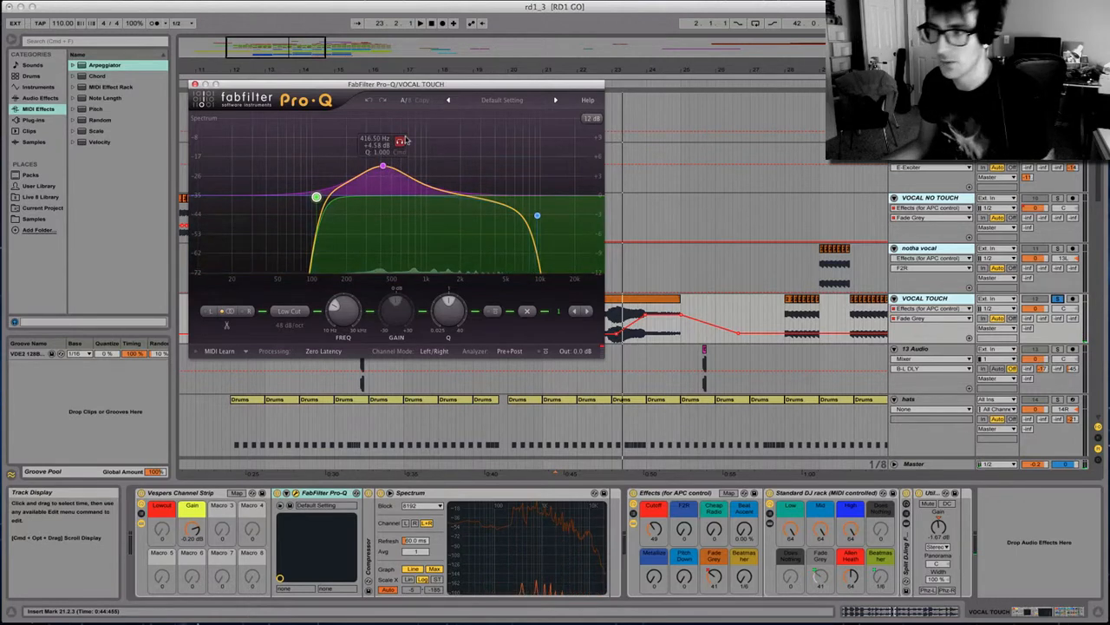
mouse_move(402, 143)
mouse_down()
mouse_move(467, 139)
mouse_move(409, 138)
mouse_up()
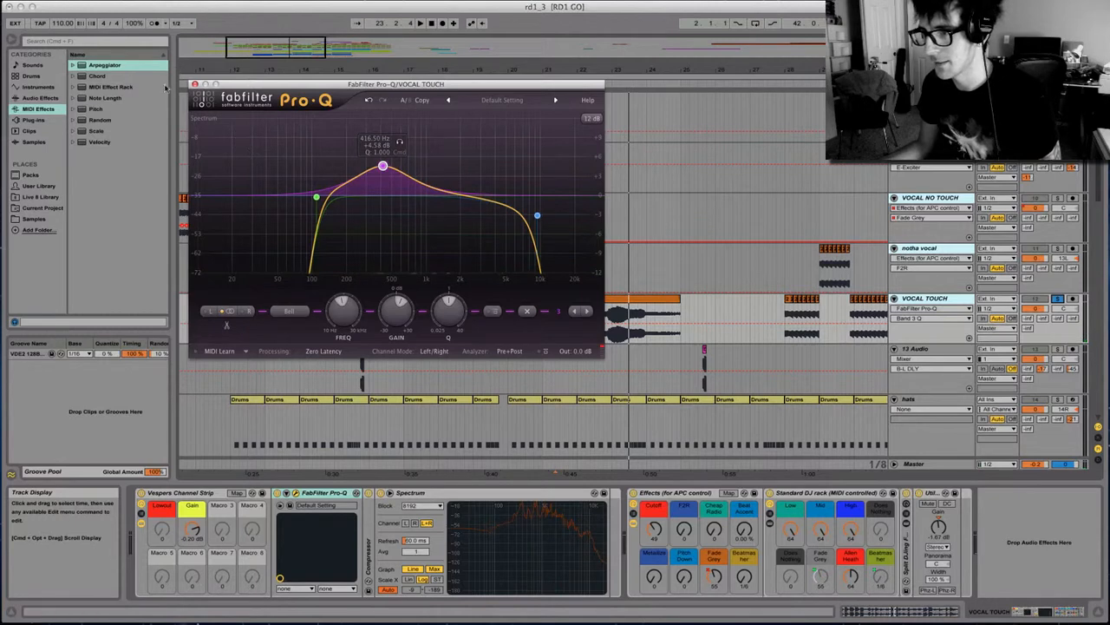
click(194, 84)
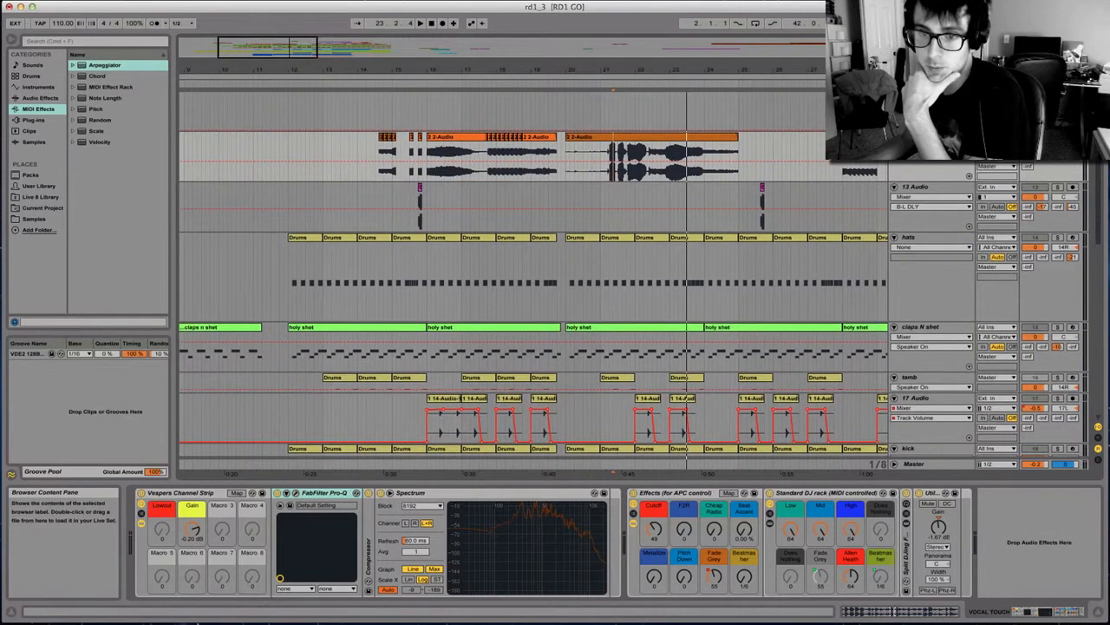
Switch to Finder and preview the Drums.wav sample.
key(super+Tab)
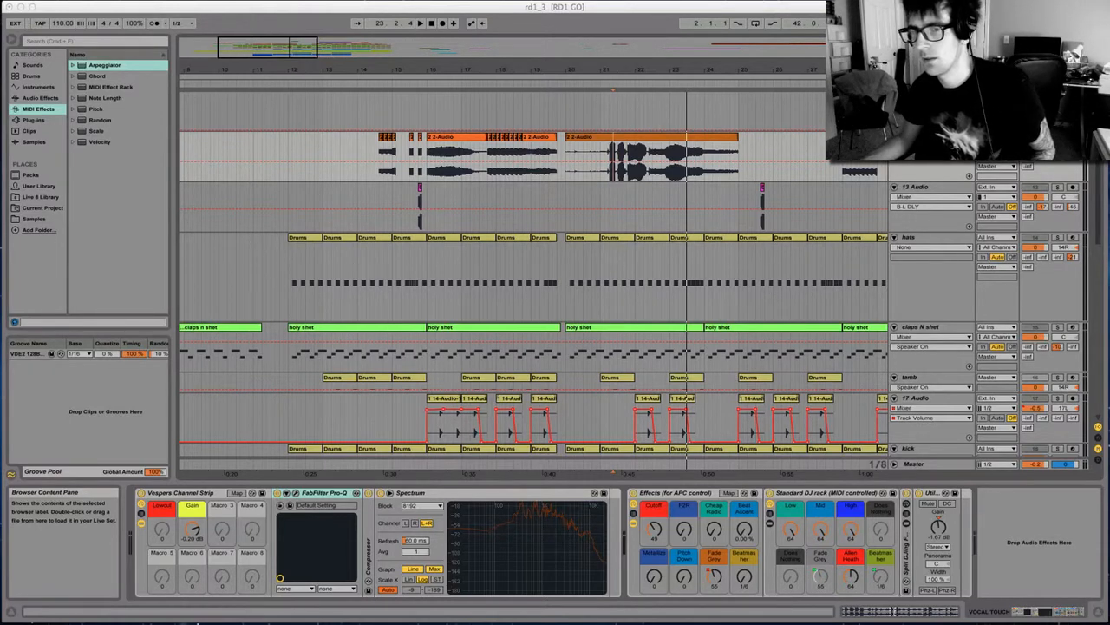
key(space)
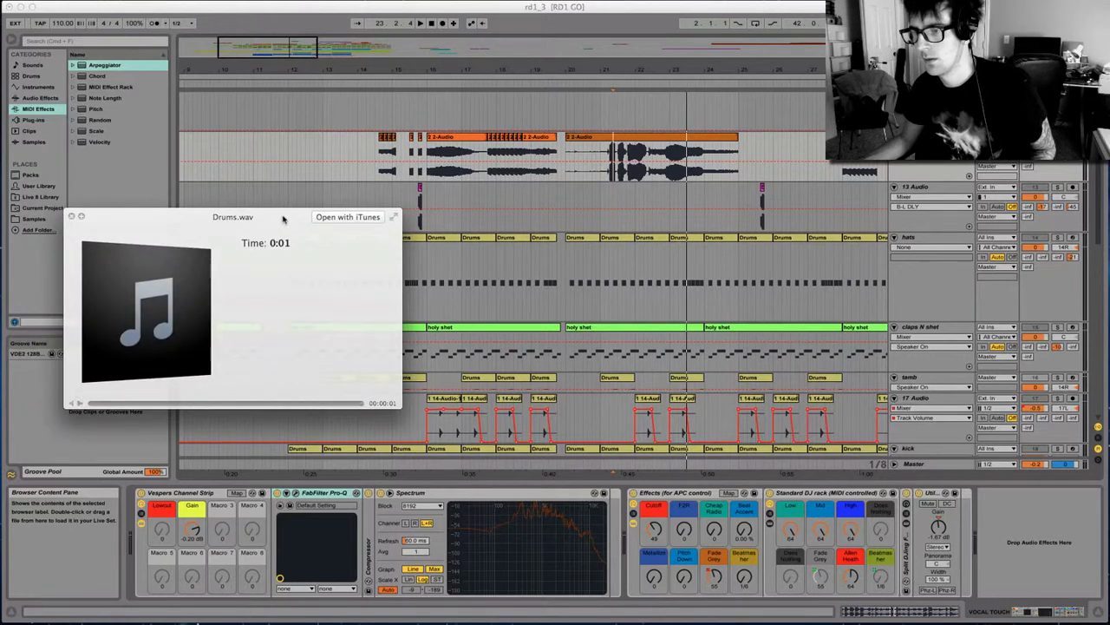
key(space)
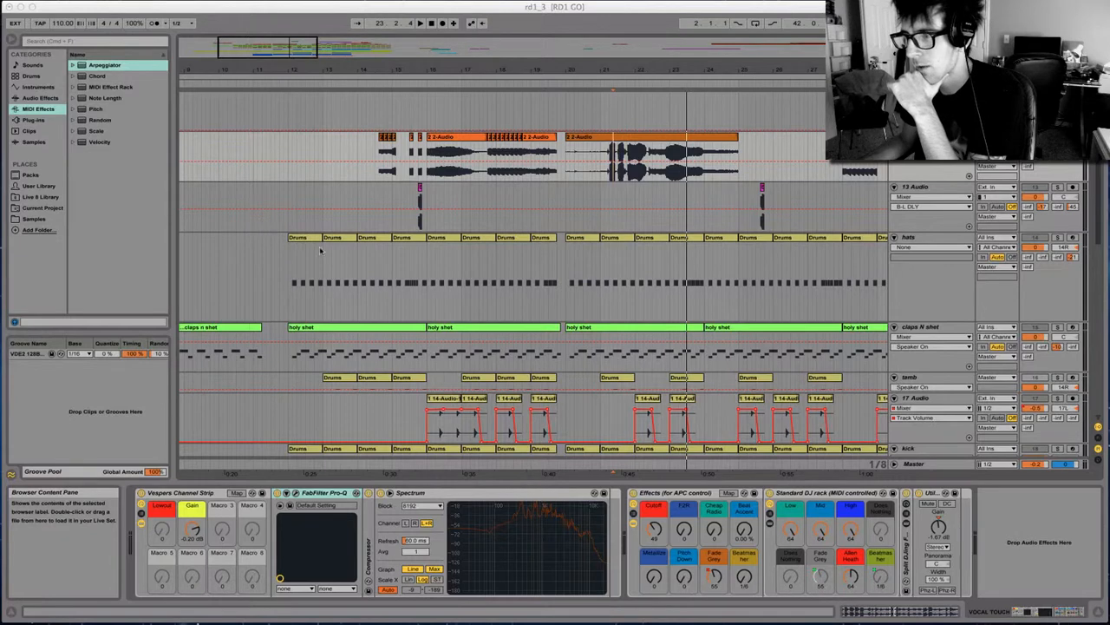
Place the Drums.wav sample on the 13 Audio track at 47.3.1, in the empty area after the arrangement.
scroll(319, 247, right, 3)
scroll(319, 246, right, 4)
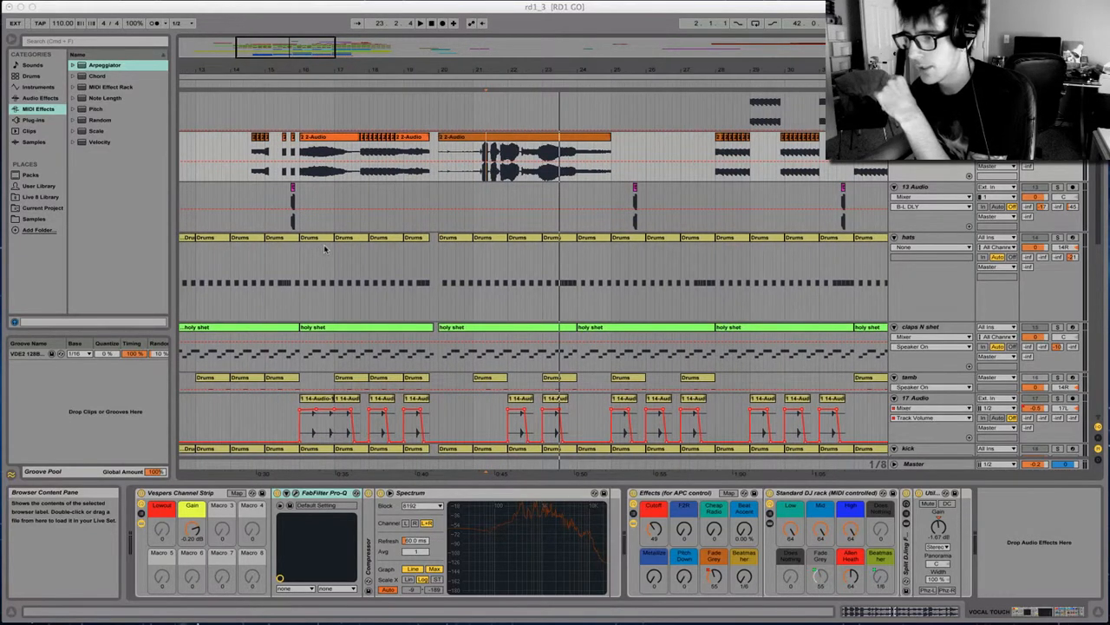
scroll(442, 258, right, 2)
drag(681, 68, 680, 22)
click(398, 130)
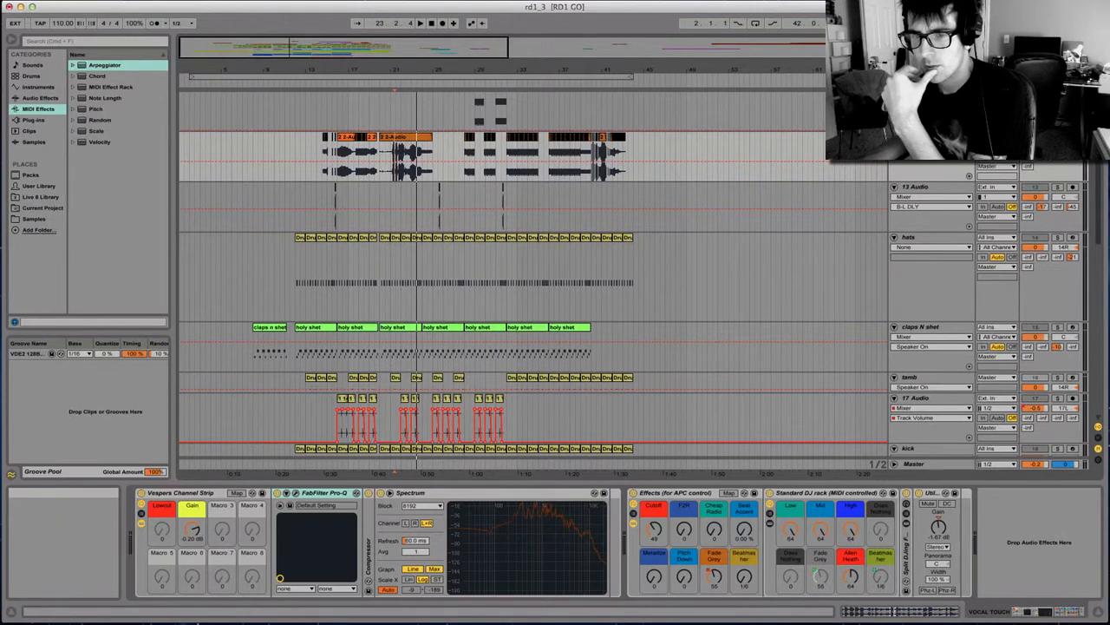
key(space)
drag(35, 262, 675, 208)
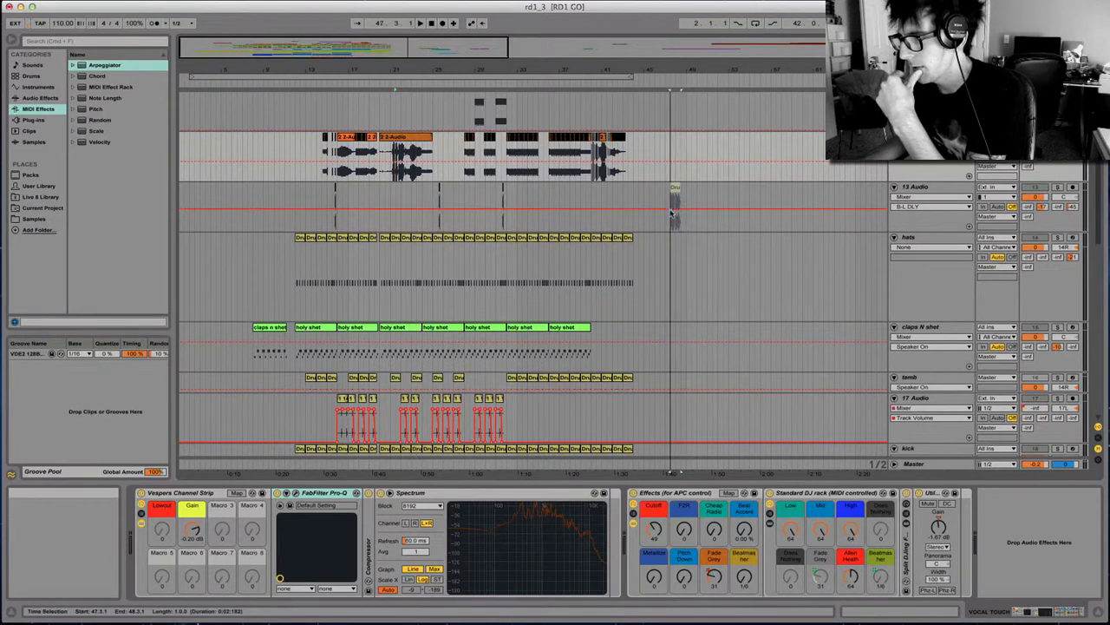
key(z)
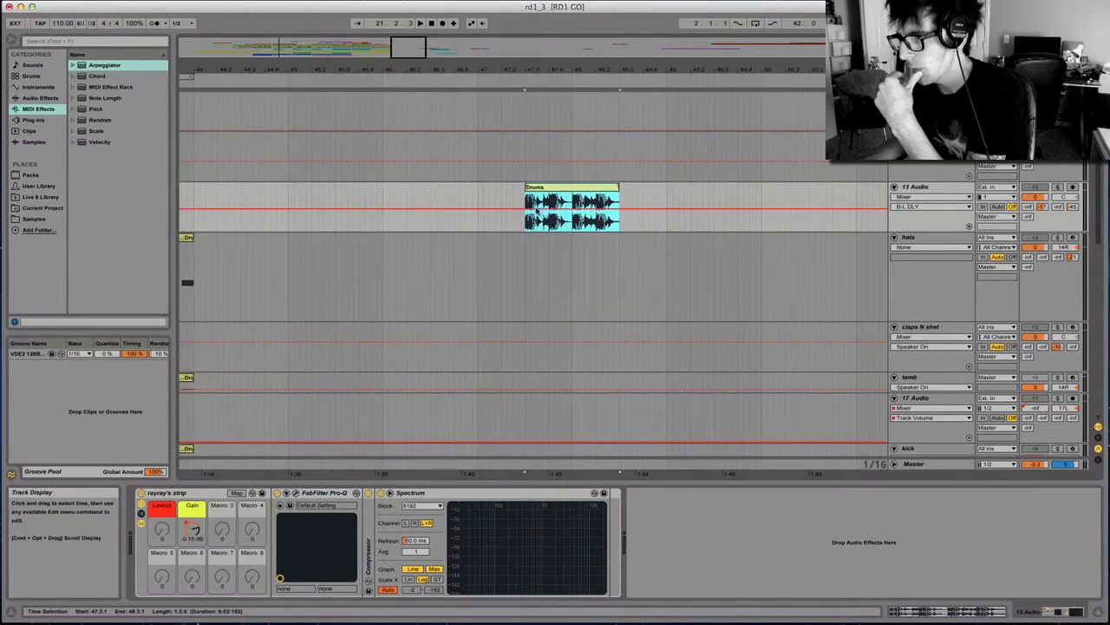
drag(549, 70, 550, 92)
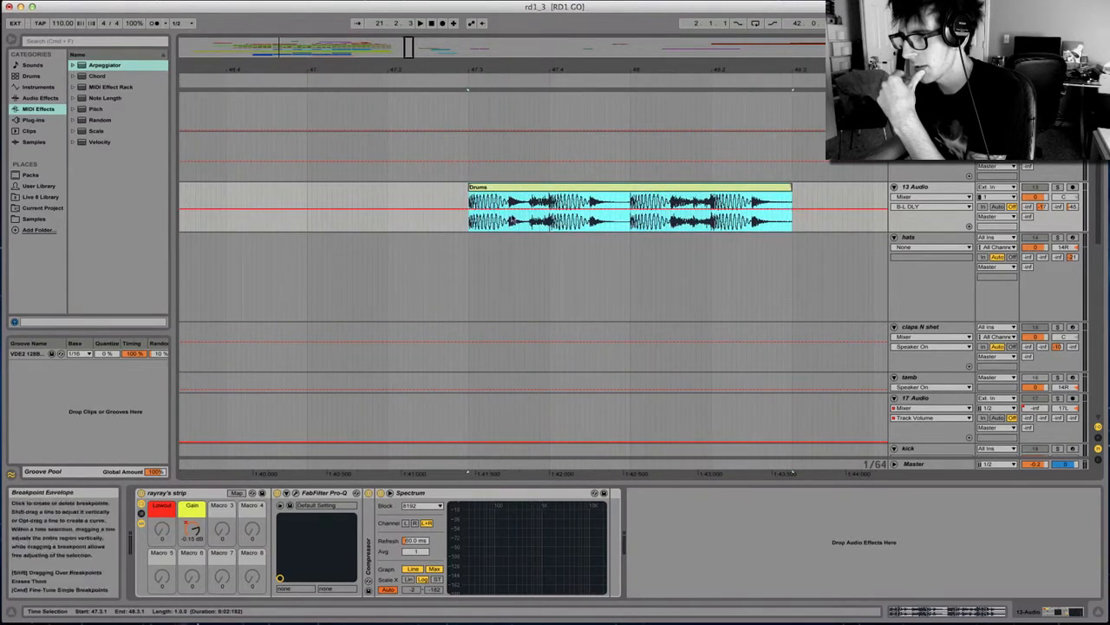
Point out the Slice to New MIDI Track command for the Drums clip on 13 Audio, dismiss it and delete the clip.
right_click(510, 190)
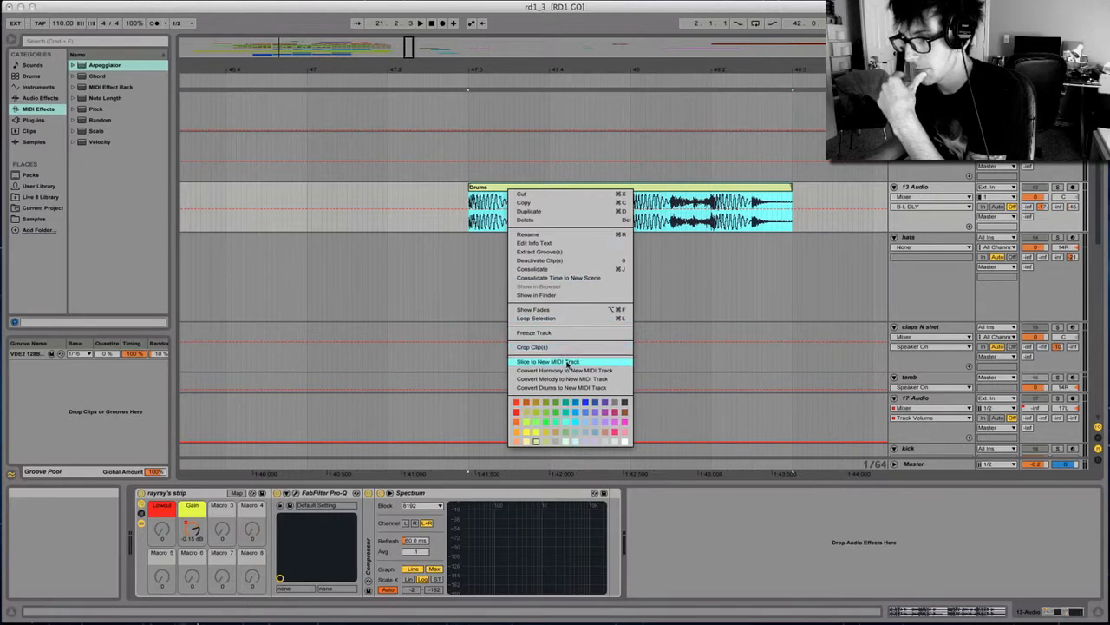
click(663, 273)
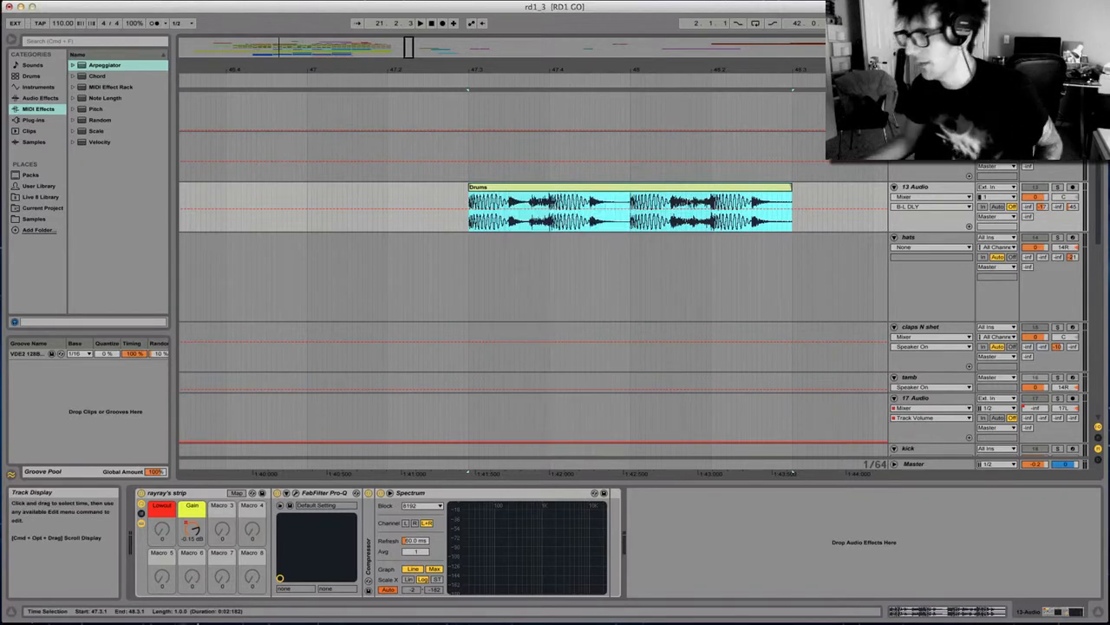
key(Delete)
Solo the kick track and play its sliced drum clips from bar 12.
scroll(379, 253, left, 5)
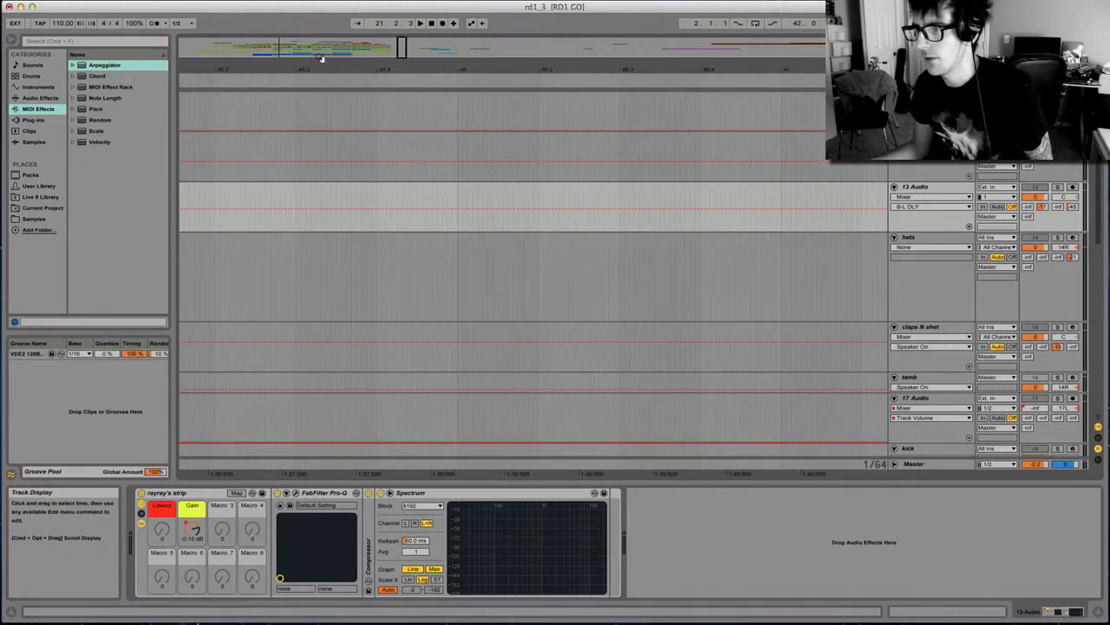
drag(321, 68, 321, 20)
scroll(338, 252, left, 5)
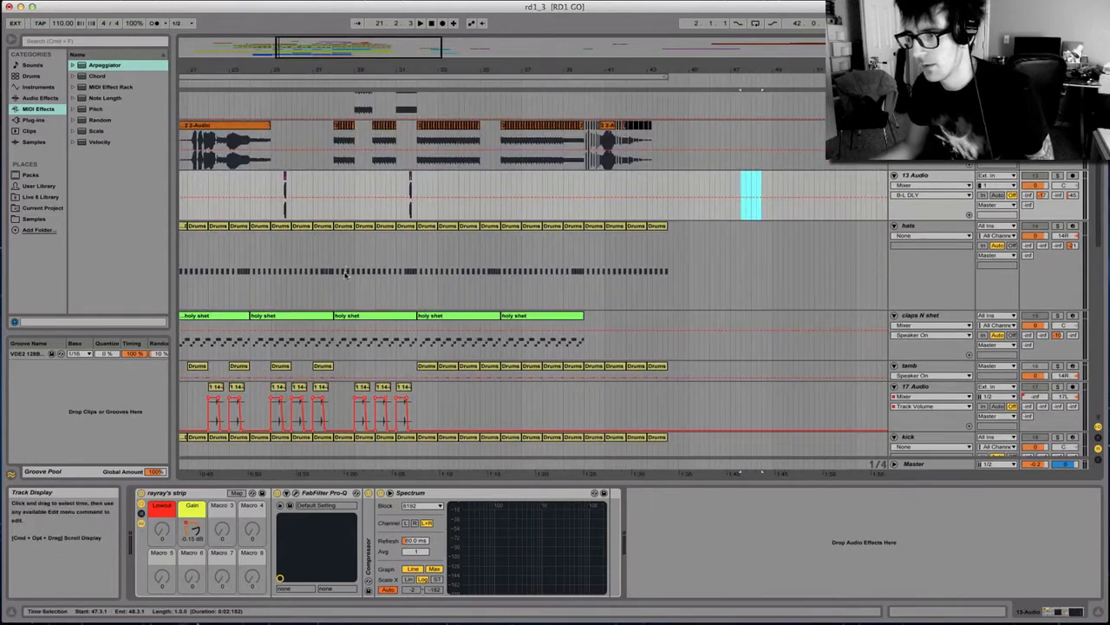
scroll(342, 276, left, 10)
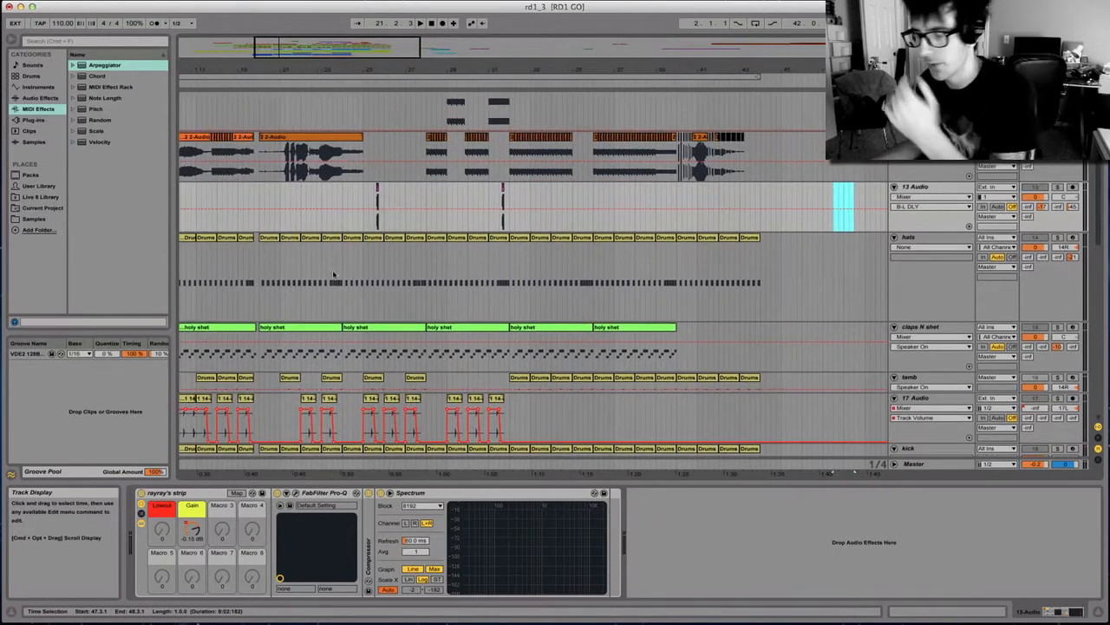
scroll(477, 328, down, 5)
scroll(478, 328, up, 1)
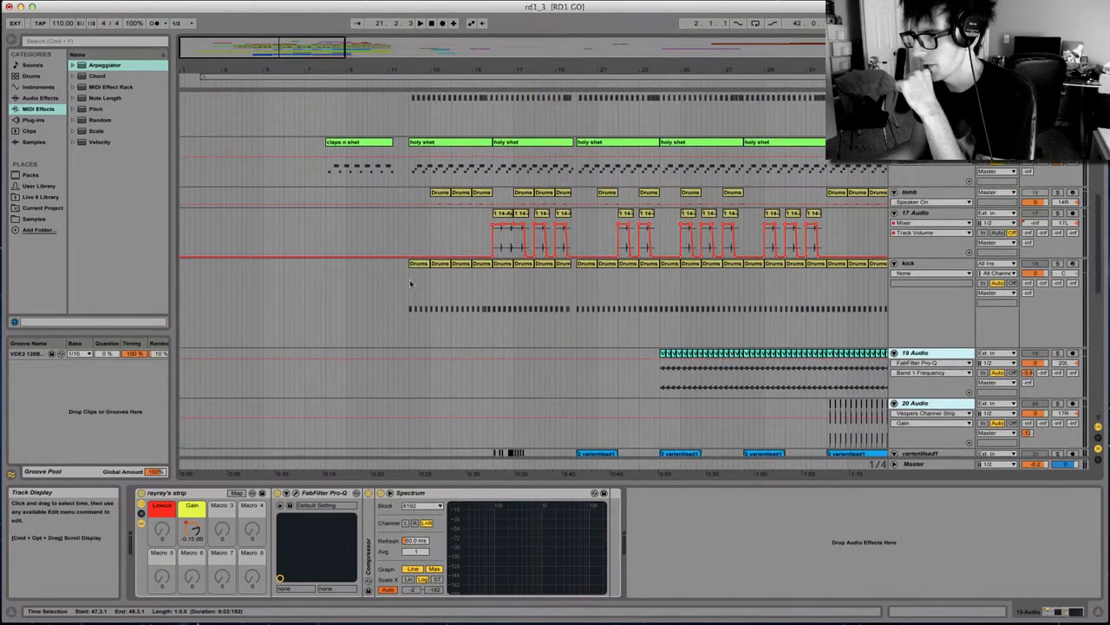
click(412, 288)
click(412, 288)
click(949, 265)
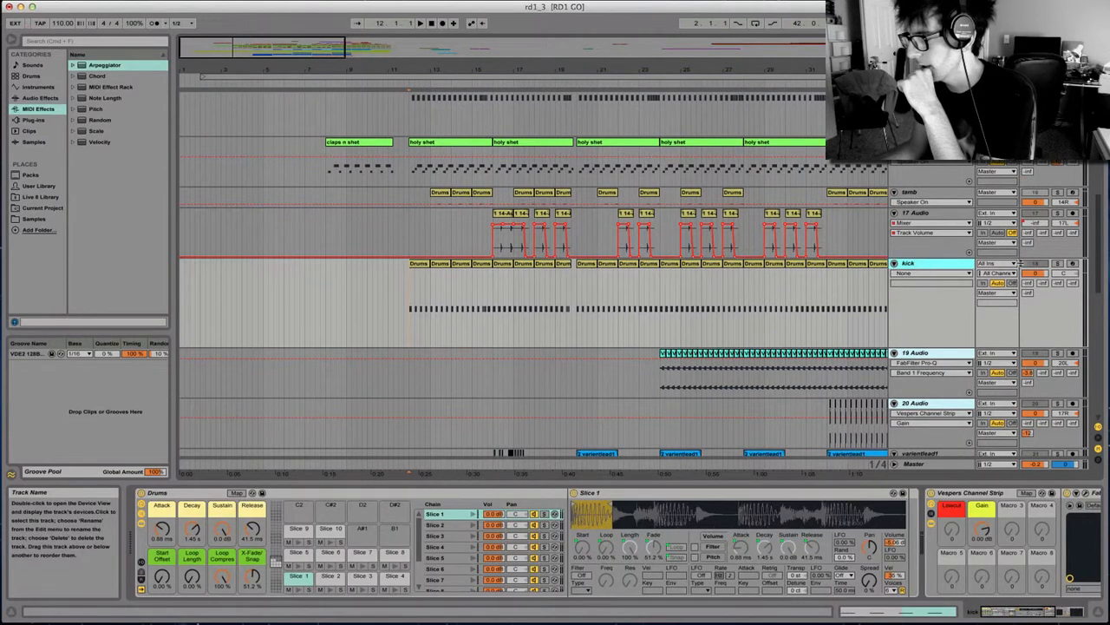
click(1059, 264)
key(space)
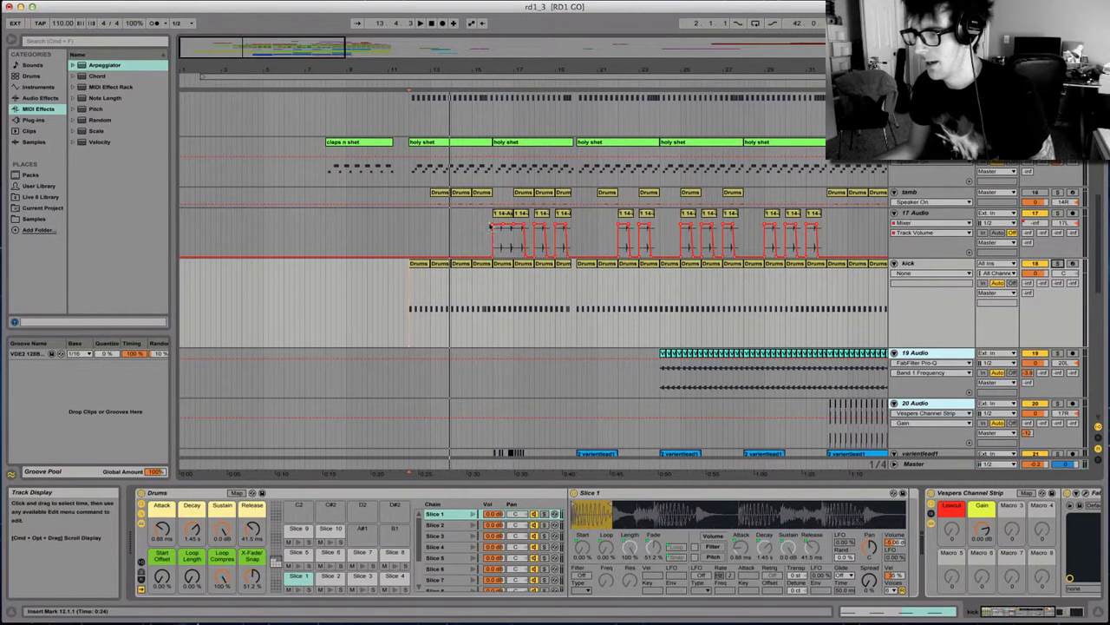
Solo 17 Audio, play it from 16.2.1 and select its Concrete Chamber reverb.
click(498, 247)
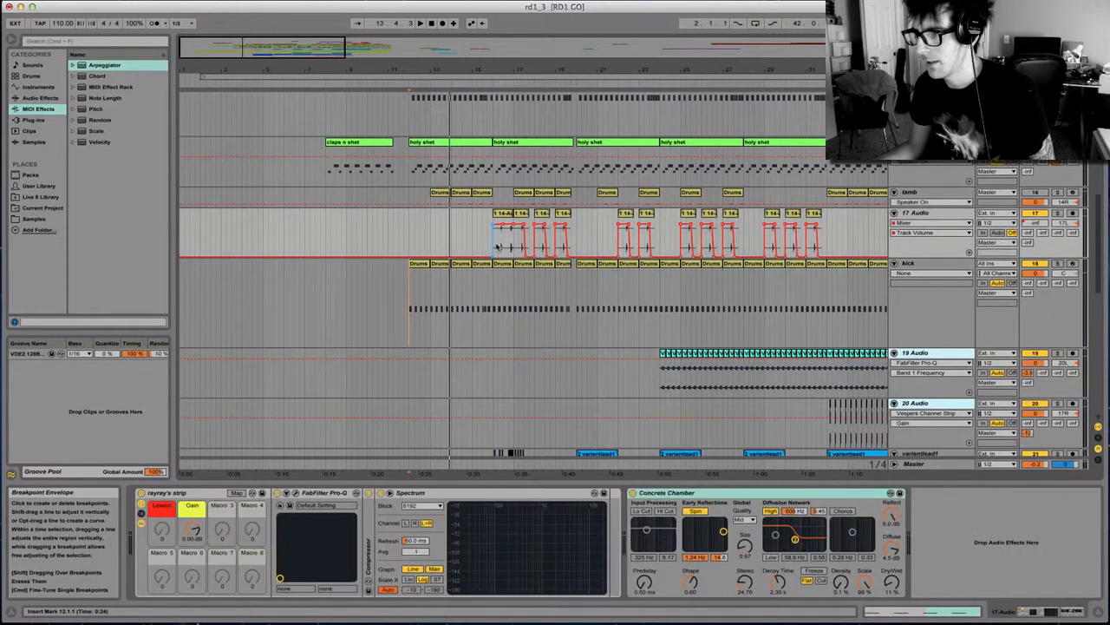
click(1056, 214)
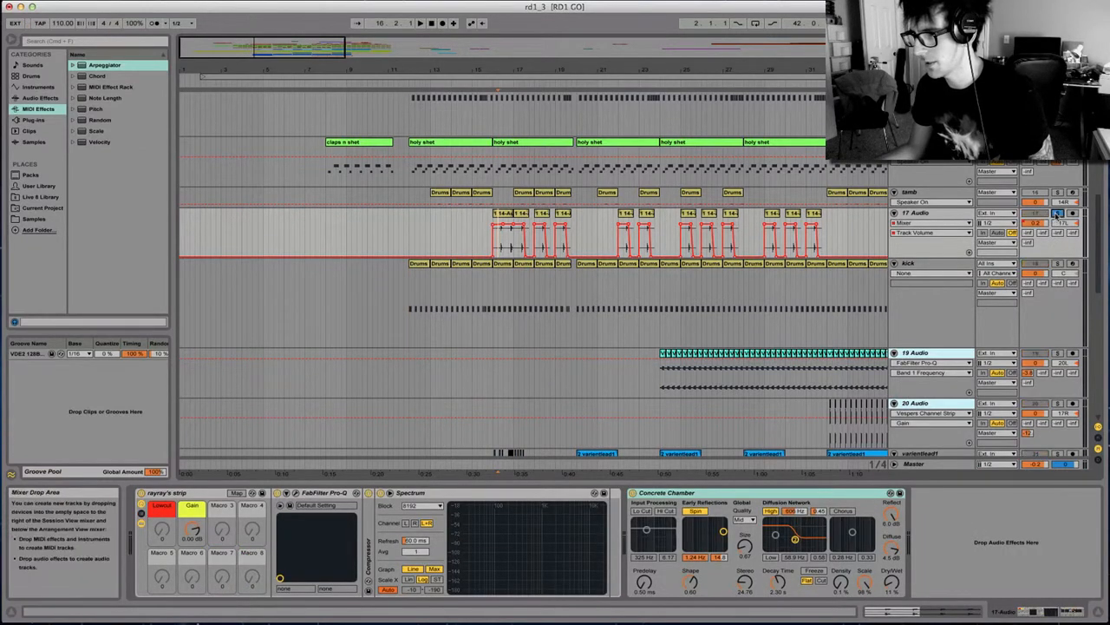
key(space)
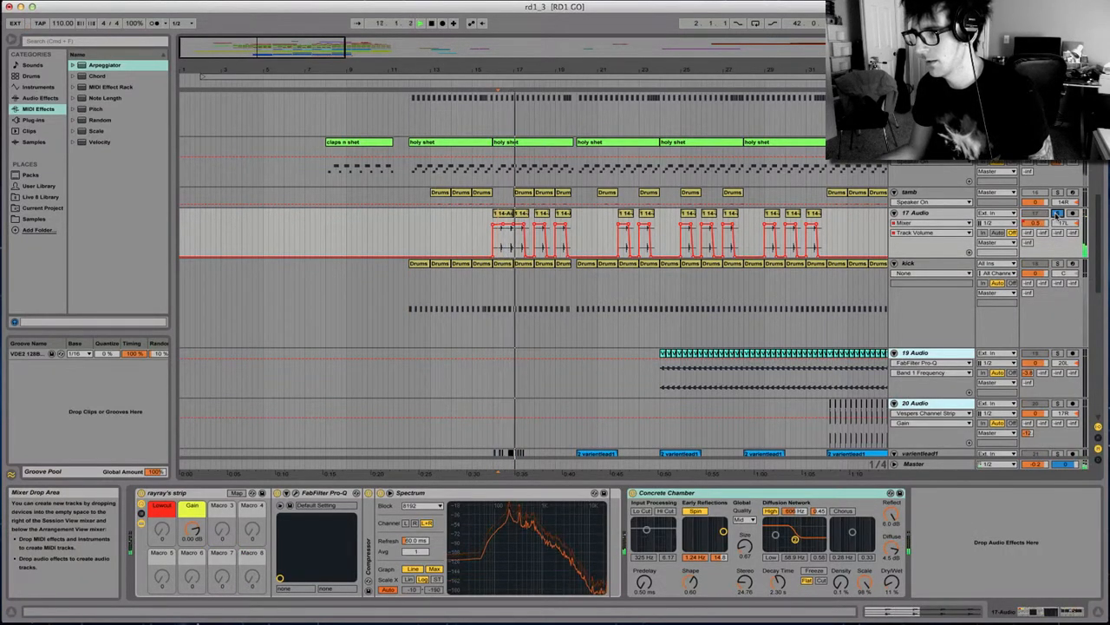
click(717, 500)
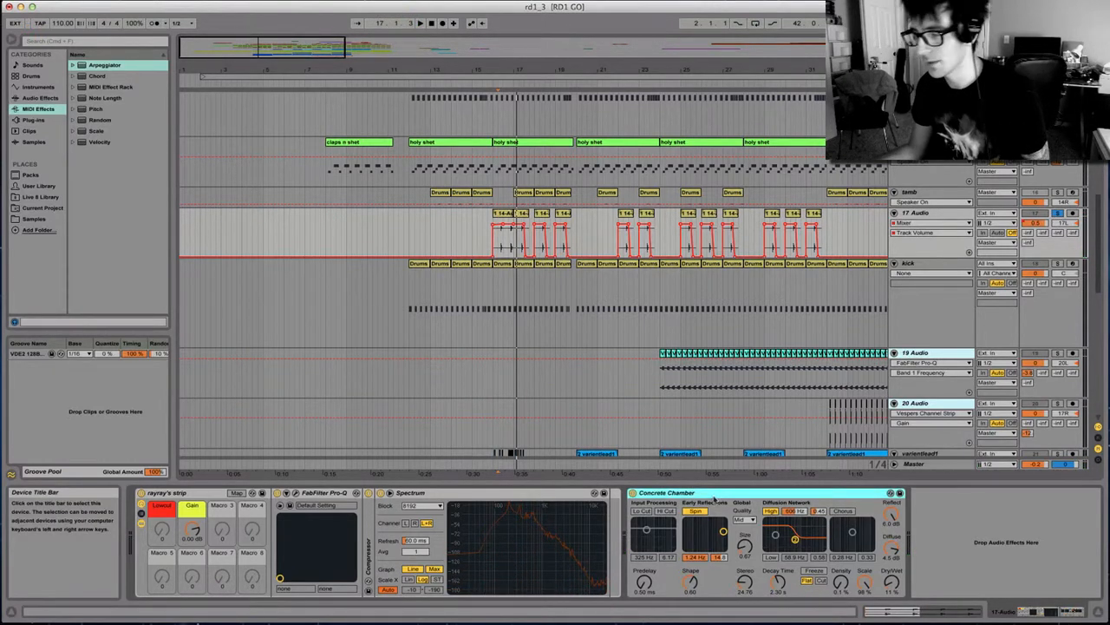
Solo the claps N shet track and play it from bar 12.
scroll(515, 328, up, 2)
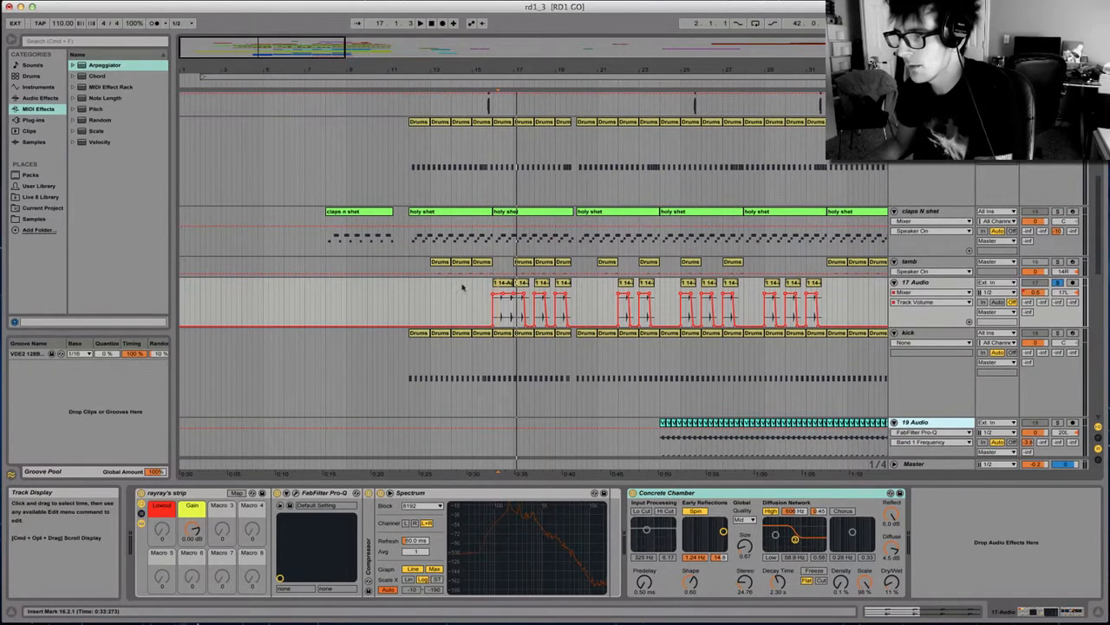
click(408, 248)
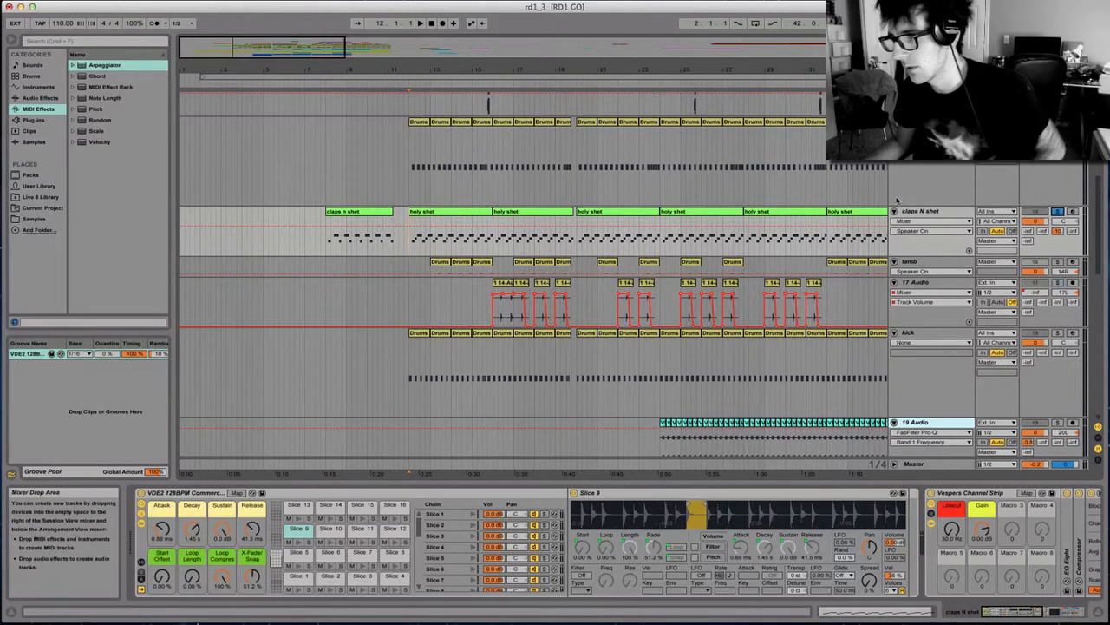
key(space)
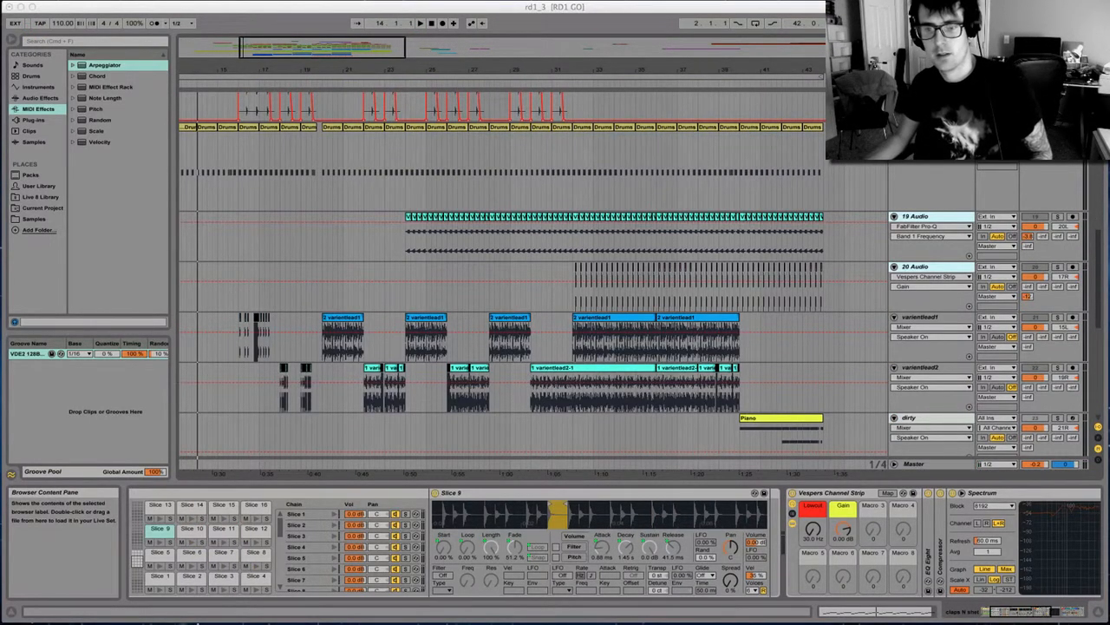
Preview the Synth.wav source sample in Finder.
key(space)
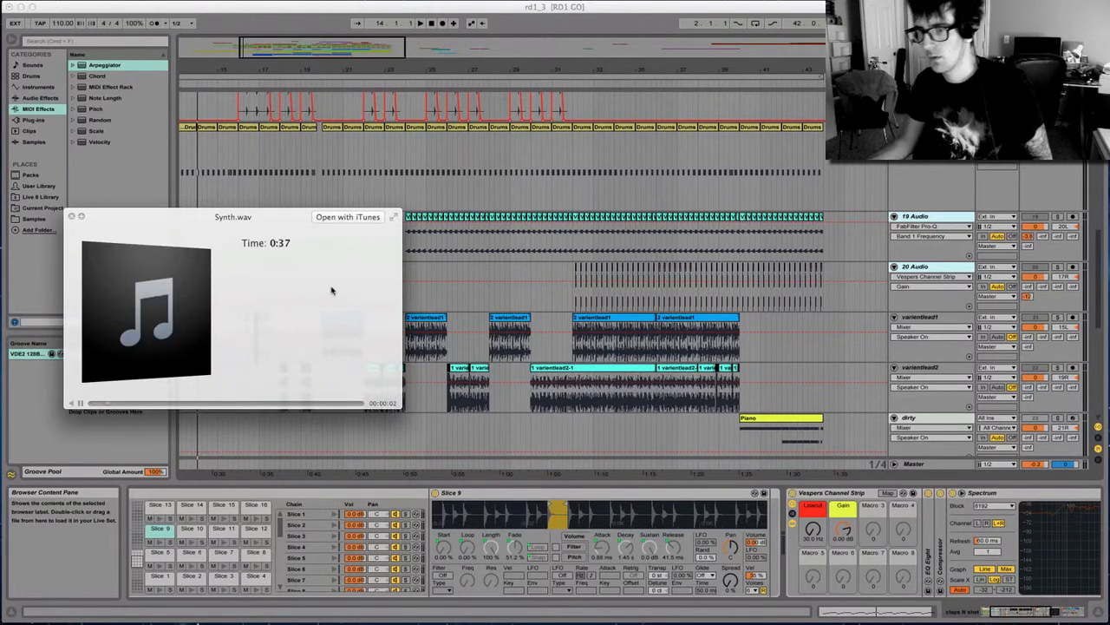
key(space)
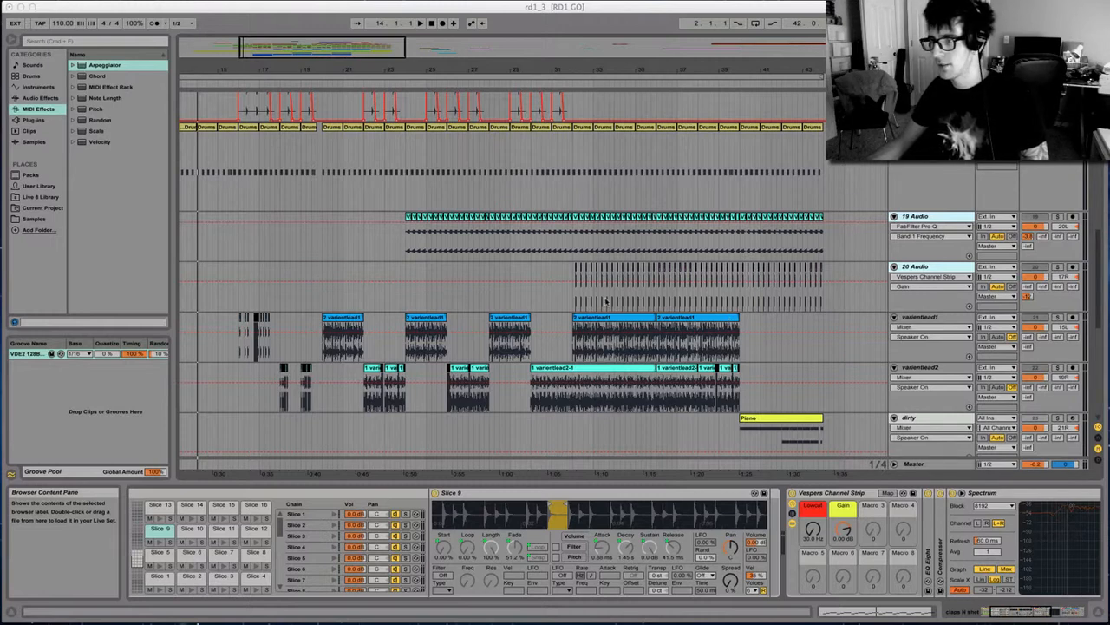
Solo the 20 Audio synth chops, play them from bar 32 and turn the solo off again.
drag(604, 67, 604, 143)
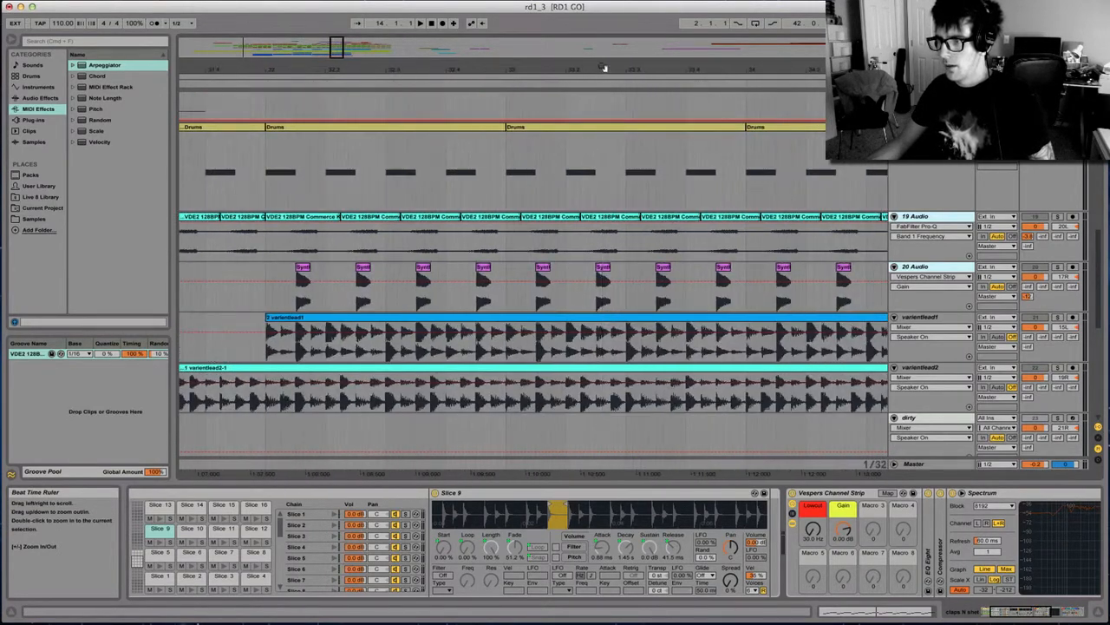
click(267, 297)
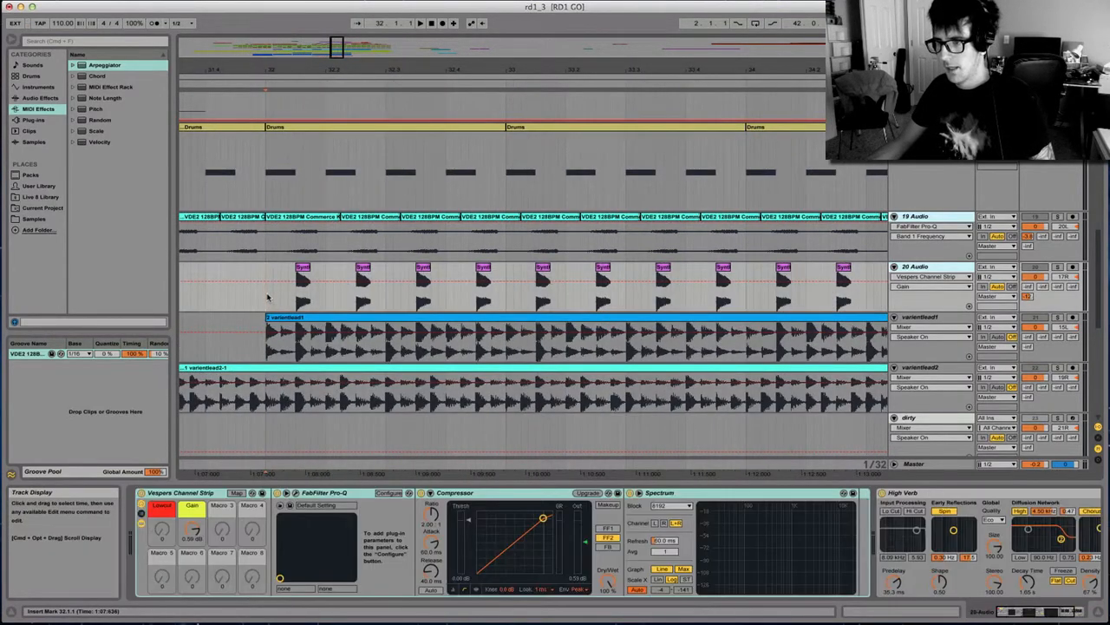
click(1057, 269)
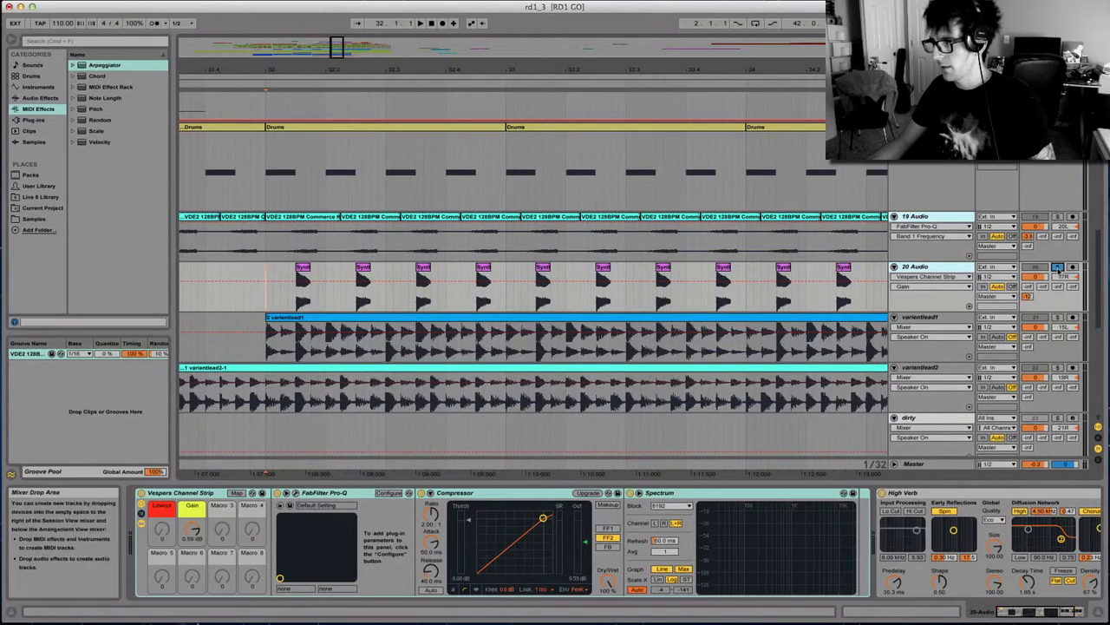
key(space)
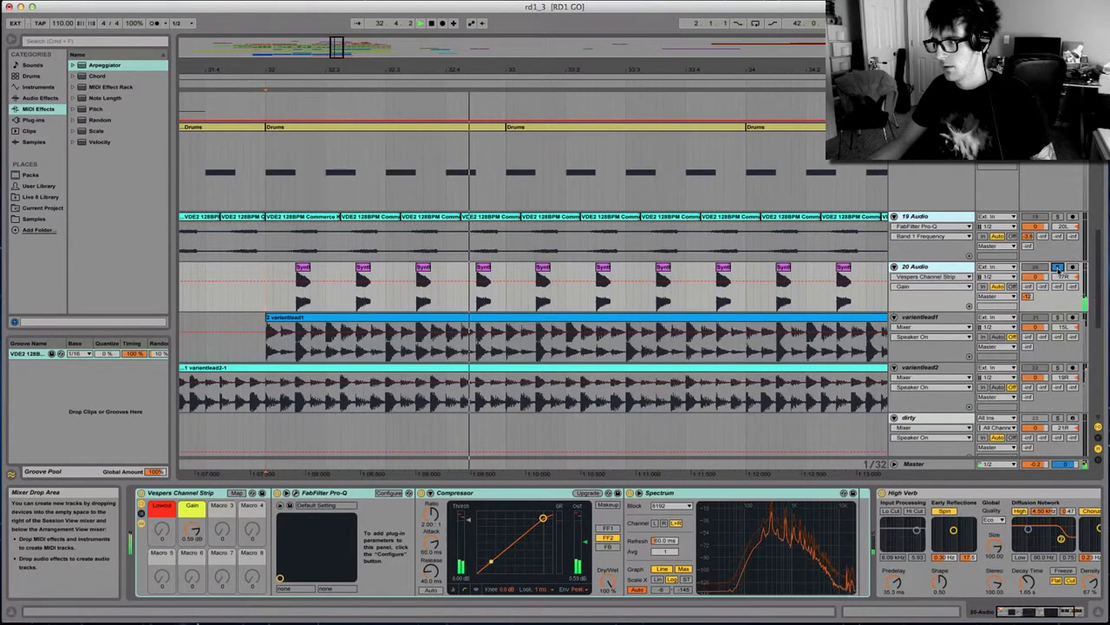
click(1058, 268)
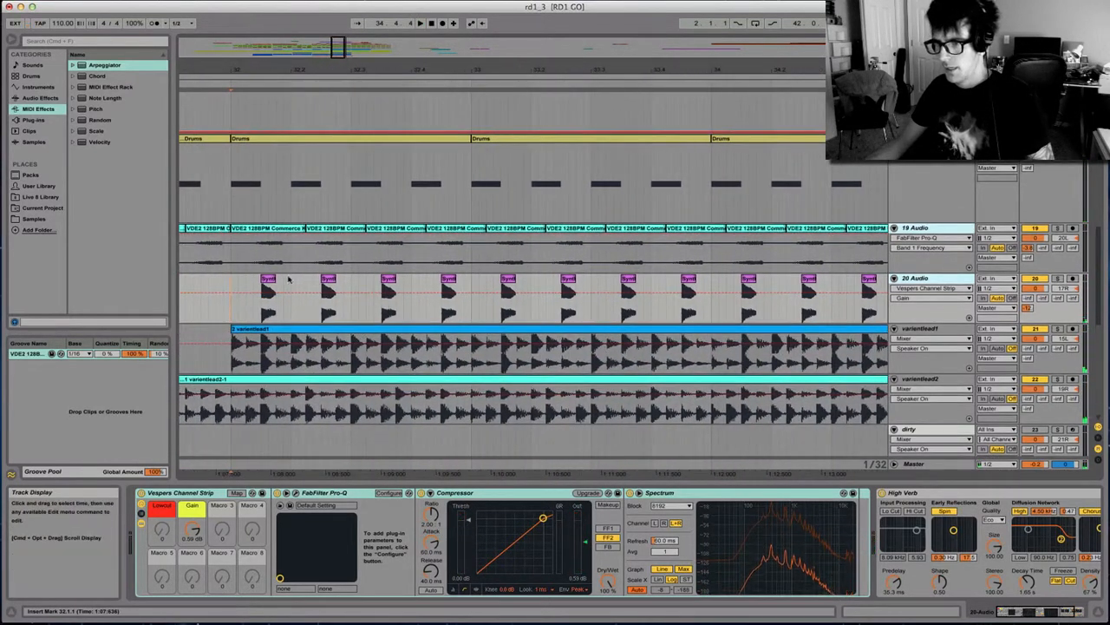
Select the first synth chop on 20 Audio to examine its transpose setting and sample.
click(236, 330)
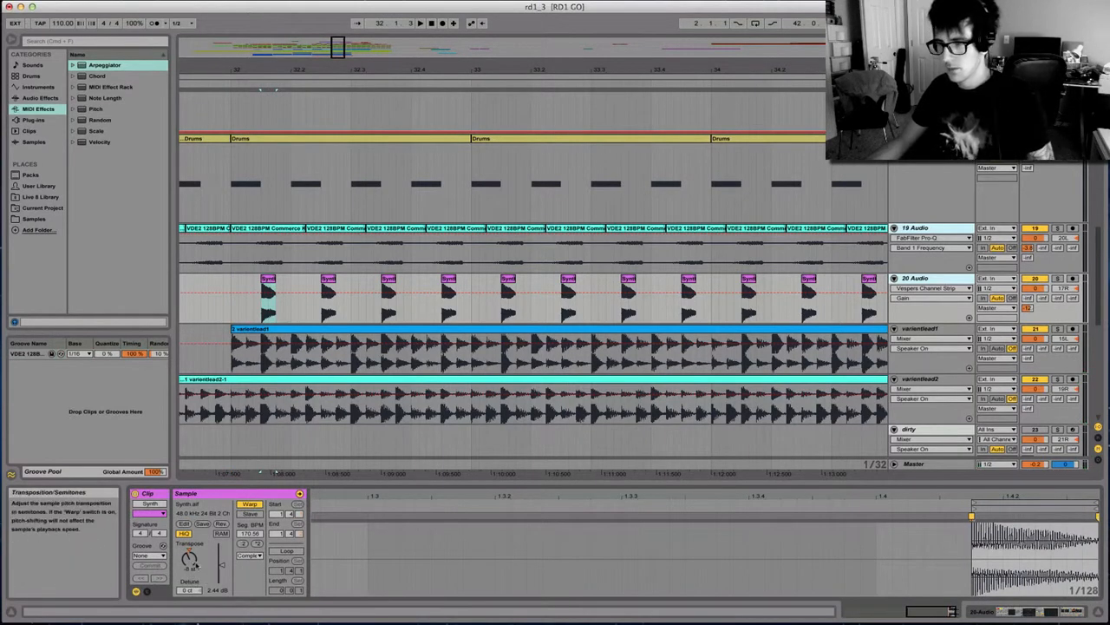
scroll(317, 293, left, 5)
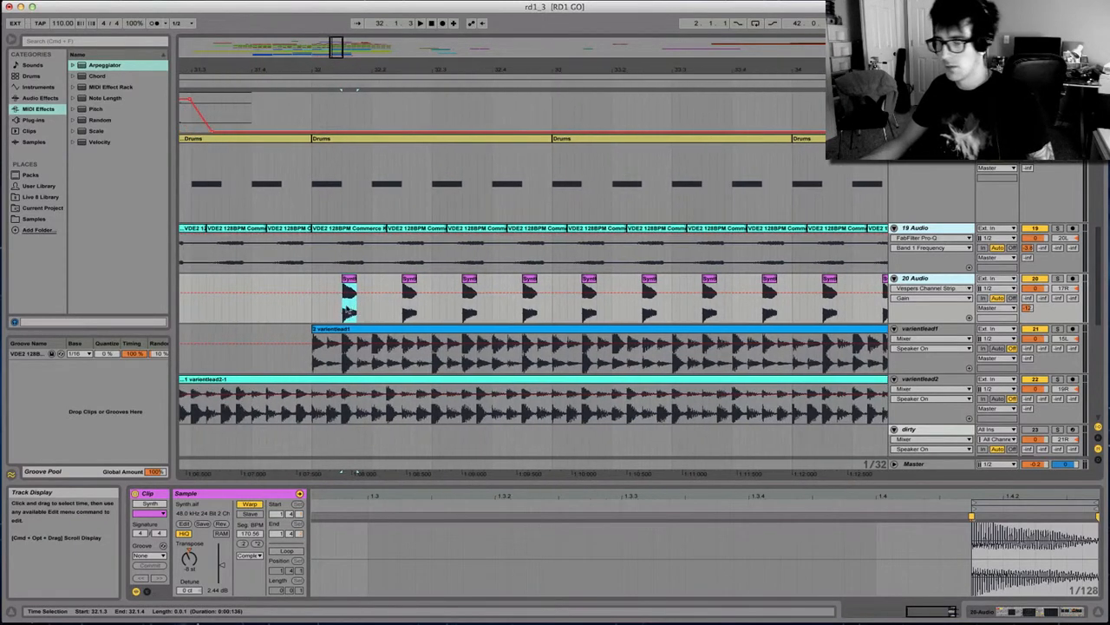
drag(392, 71, 392, 36)
Preview the Harmonic Line.wav source sample in Finder and close the preview.
scroll(555, 389, down, 5)
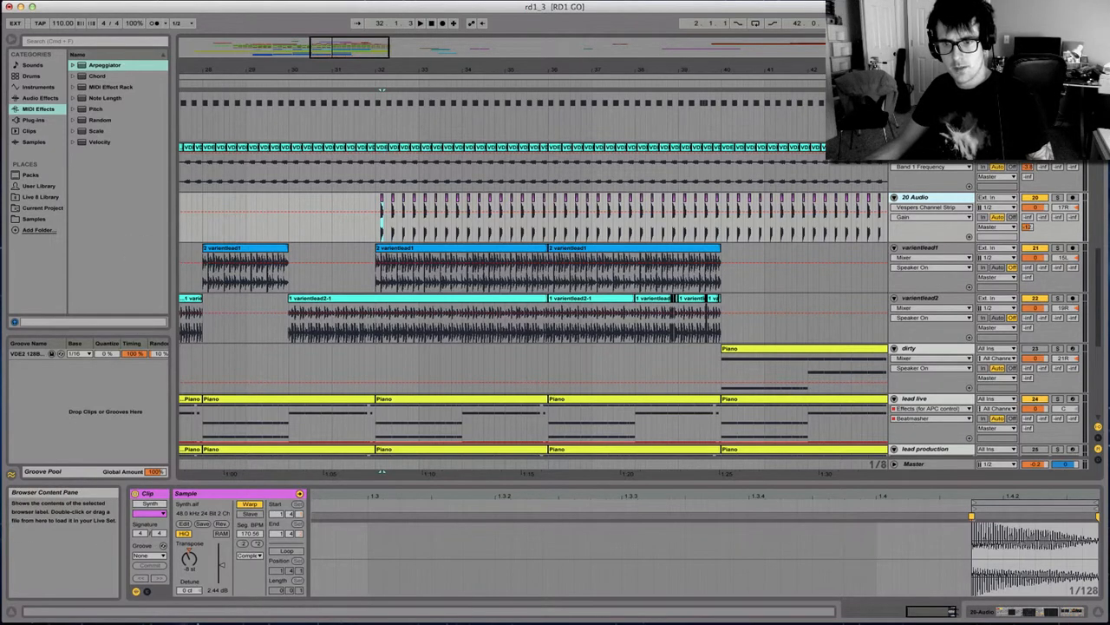
scroll(451, 382, down, 9)
scroll(451, 385, right, 2)
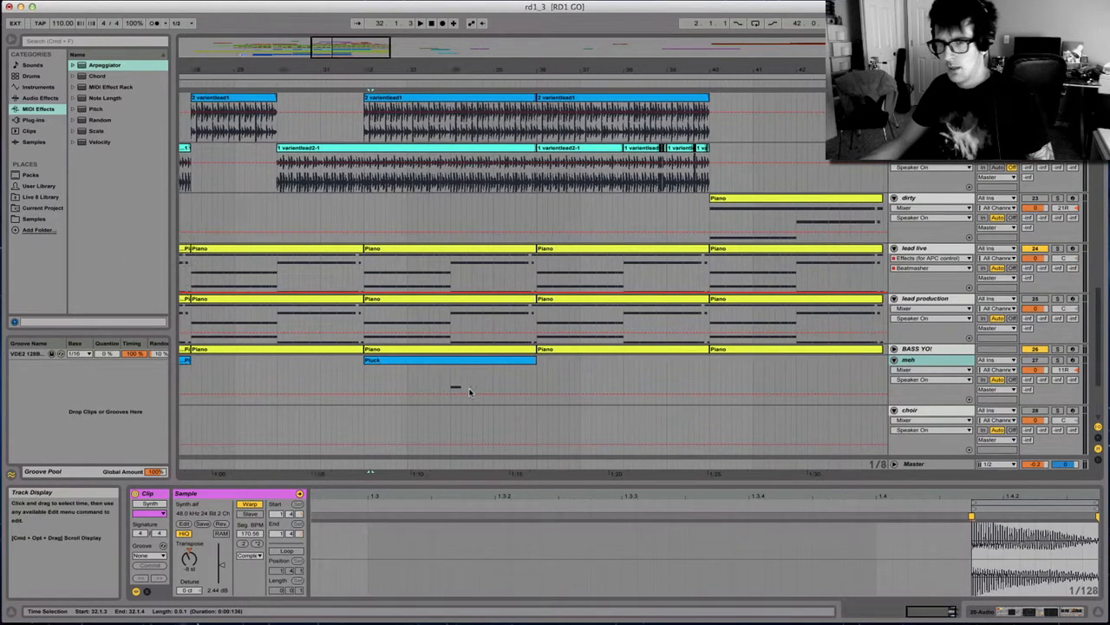
key(super+Tab)
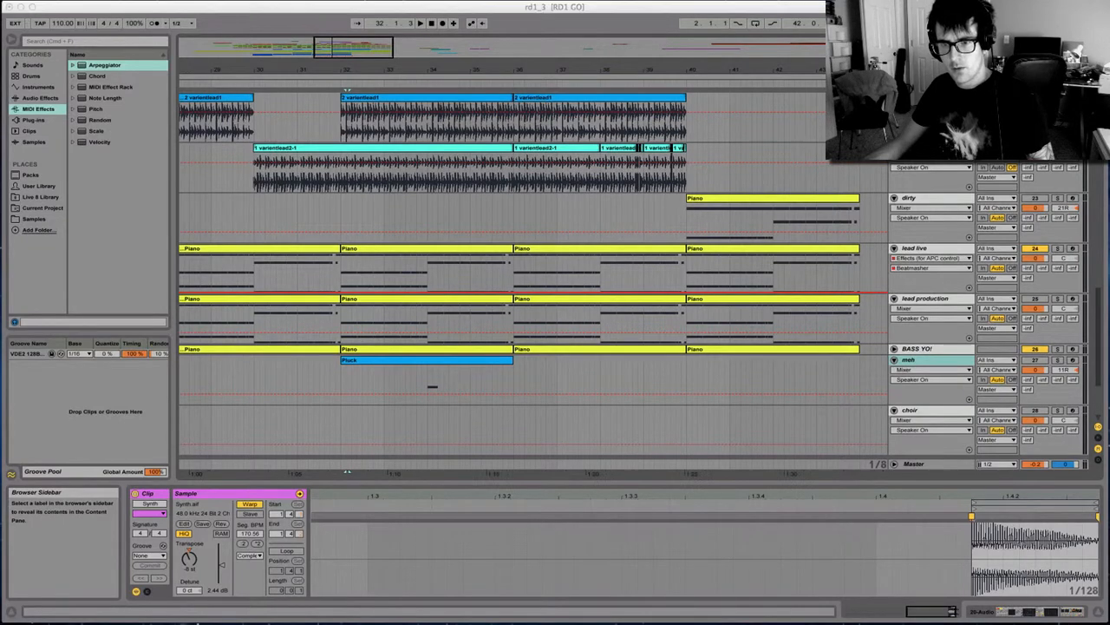
key(space)
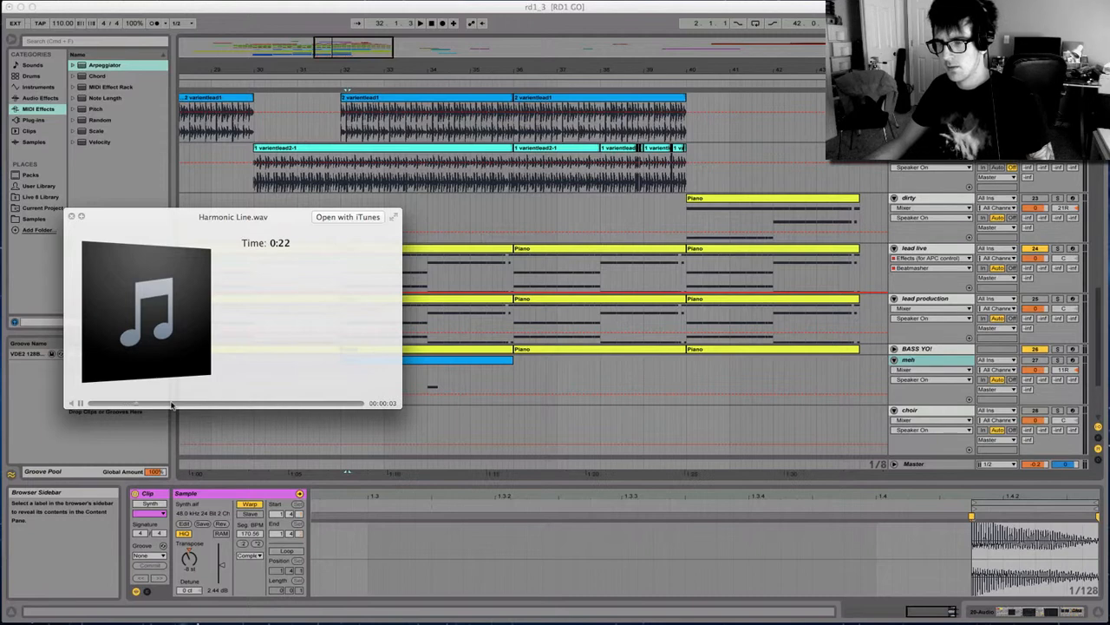
key(space)
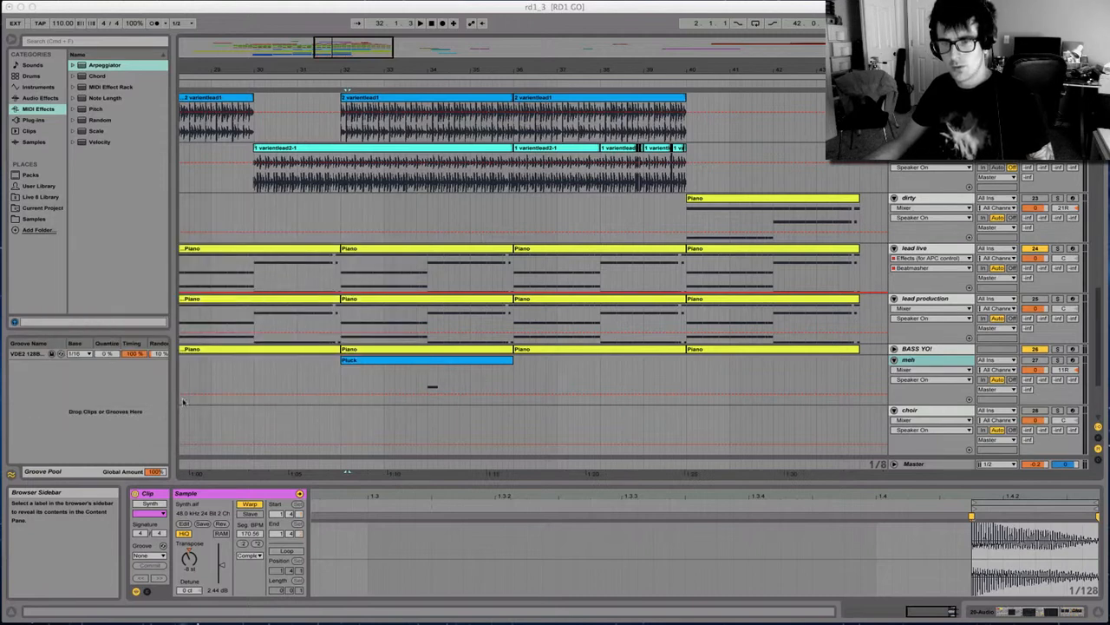
Examine the sliced clips on the VOCAL NO TOUCH, notha vocal and VOCAL TOUCH tracks across the arrangement.
scroll(345, 360, up, 15)
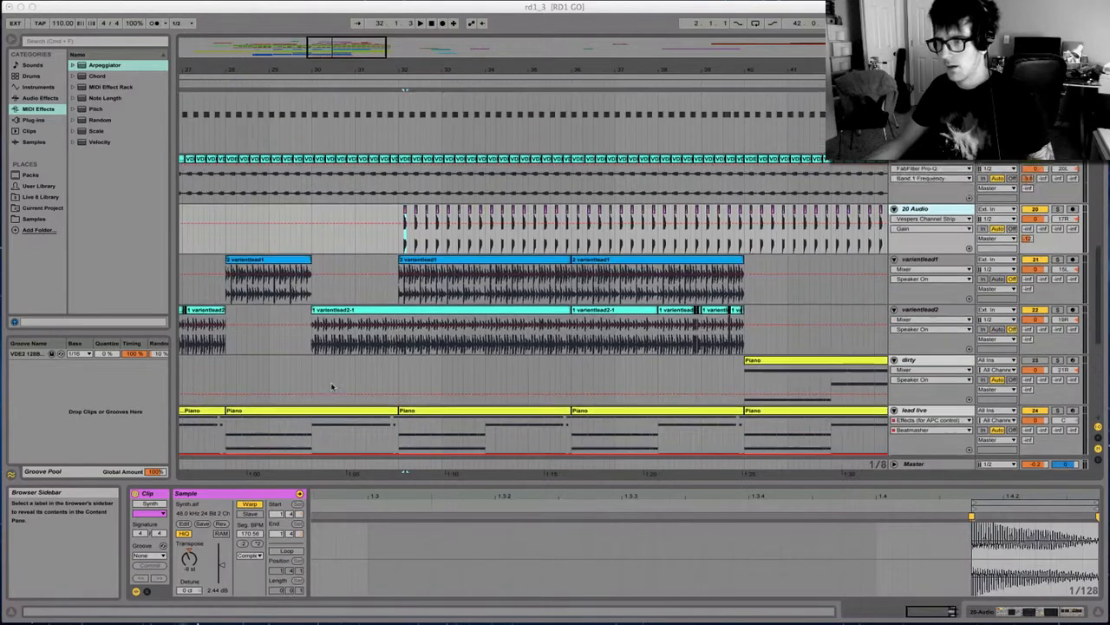
scroll(451, 360, up, 3)
scroll(453, 360, down, 3)
scroll(456, 361, left, 10)
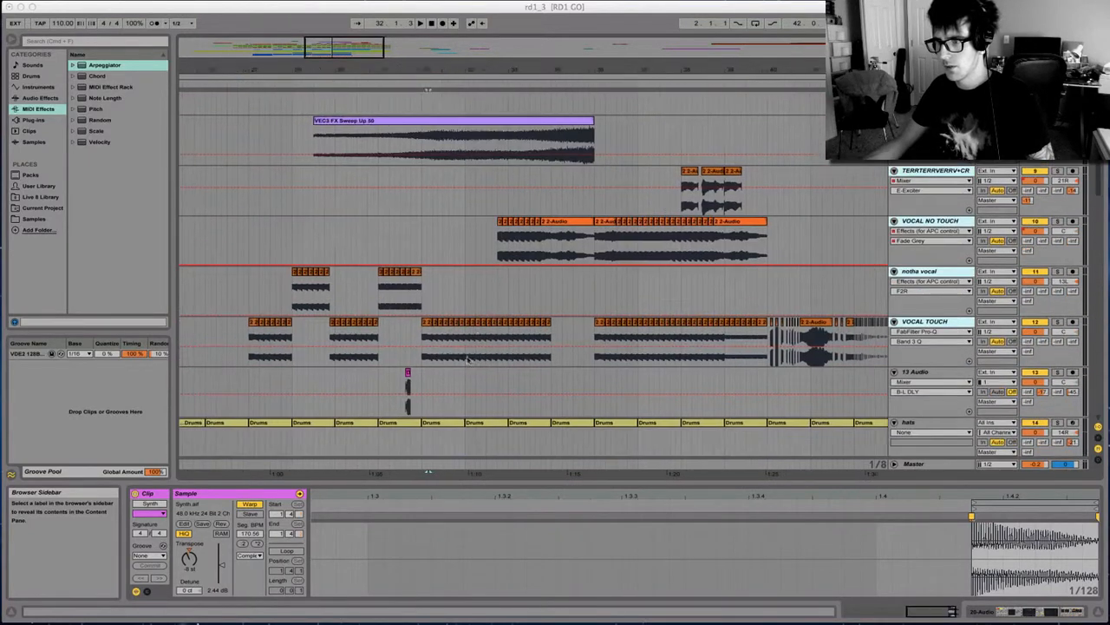
scroll(465, 362, left, 5)
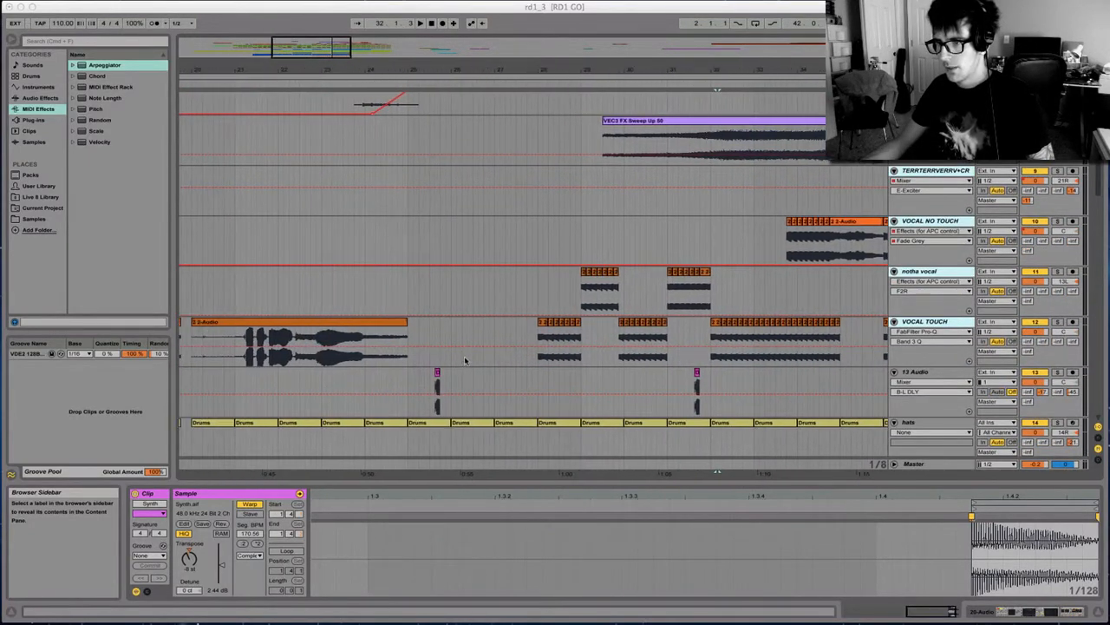
scroll(481, 356, left, 2)
scroll(482, 356, down, 1)
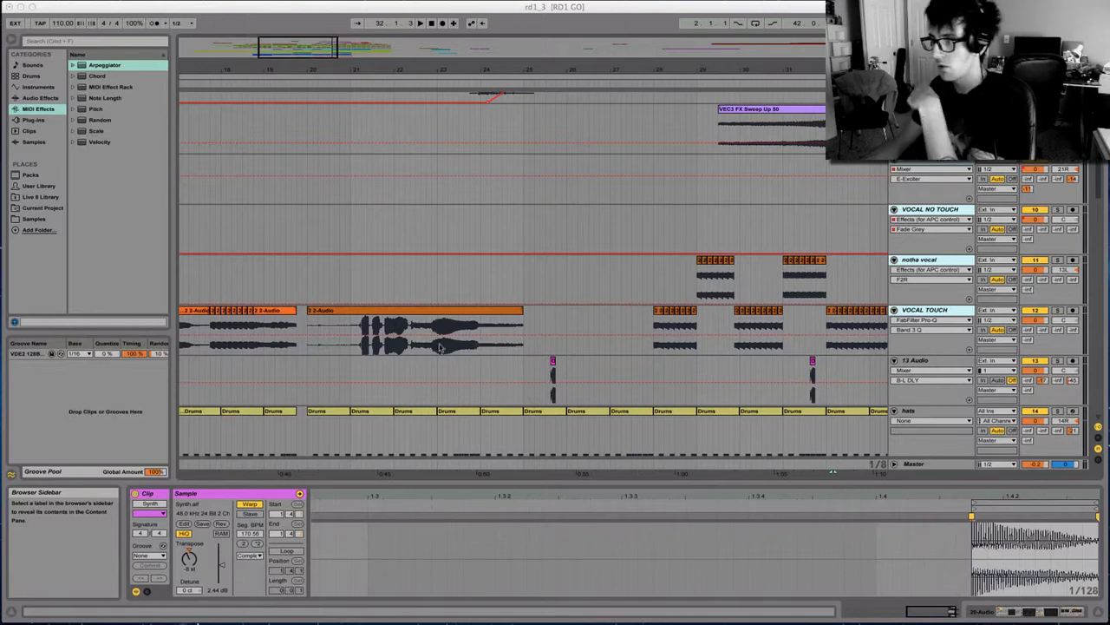
scroll(438, 348, left, 10)
scroll(437, 349, left, 15)
scroll(437, 351, right, 5)
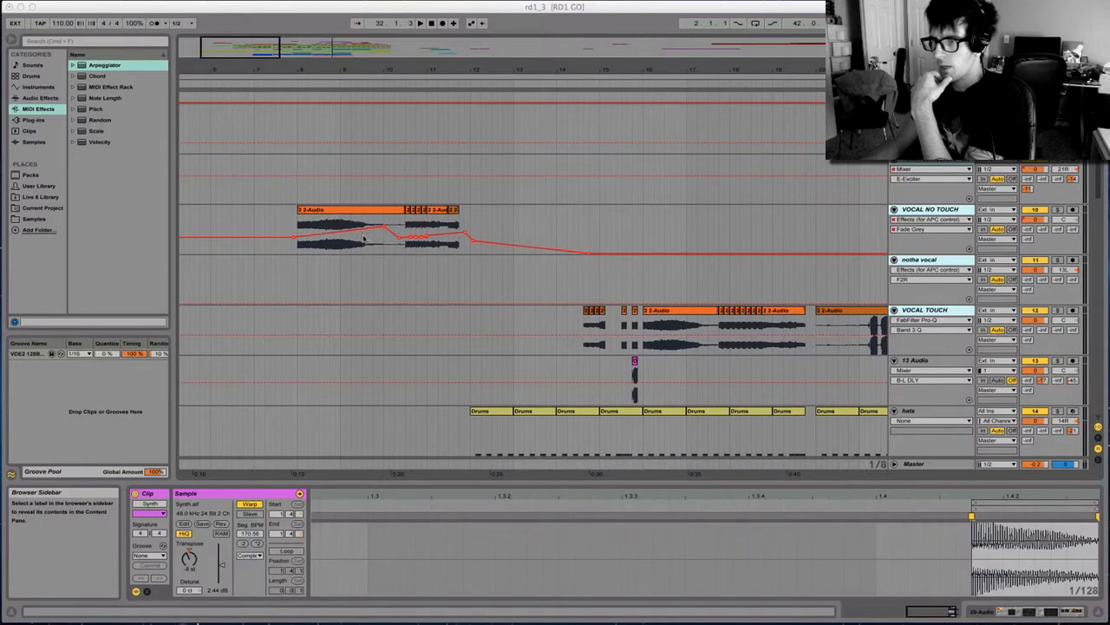
scroll(365, 239, right, 5)
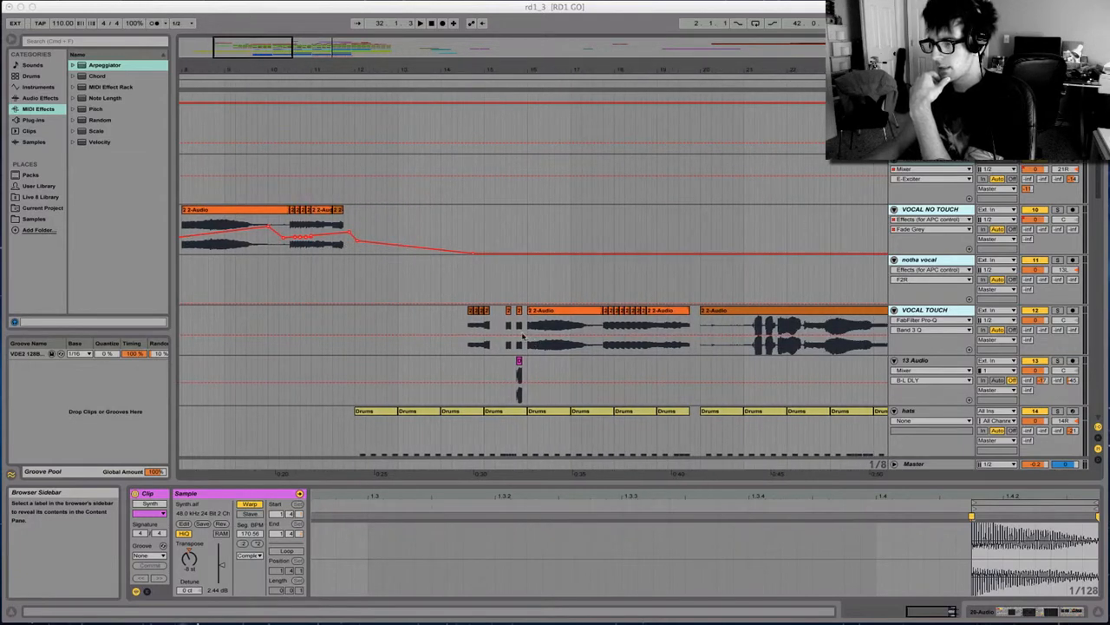
Solo VOCAL TOUCH, play its sliced vocal from 16.3.3 and stop playback.
click(604, 327)
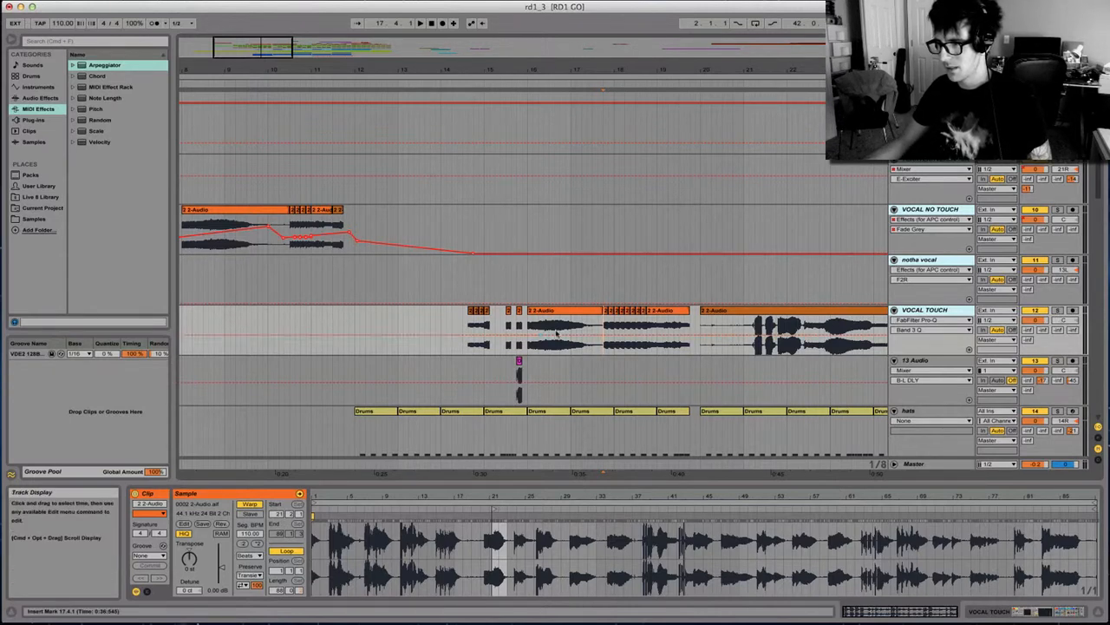
key(space)
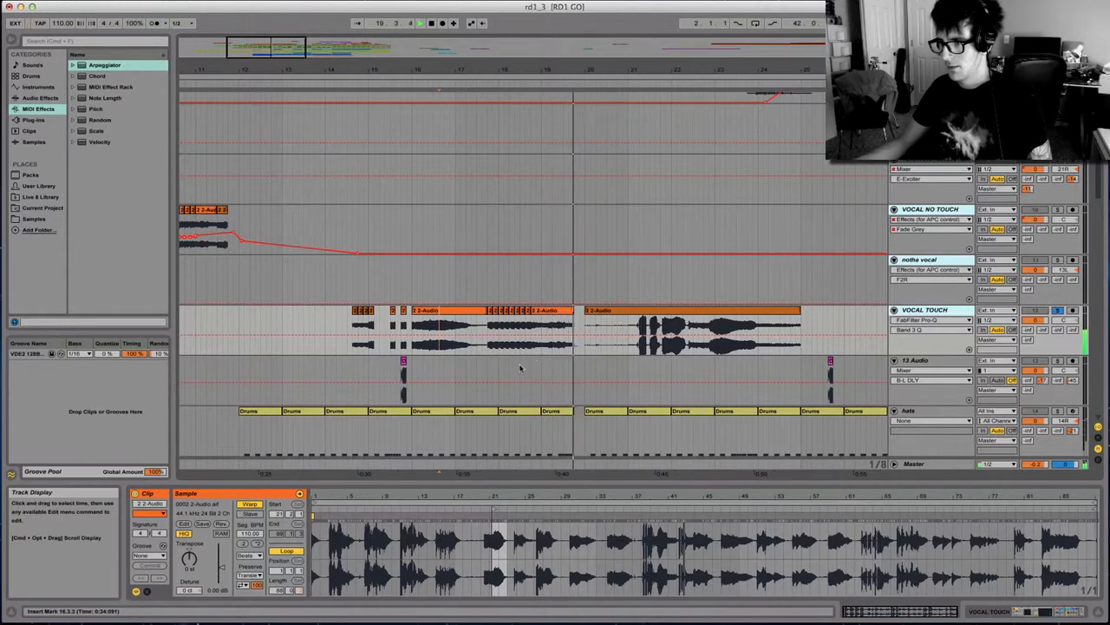
key(space)
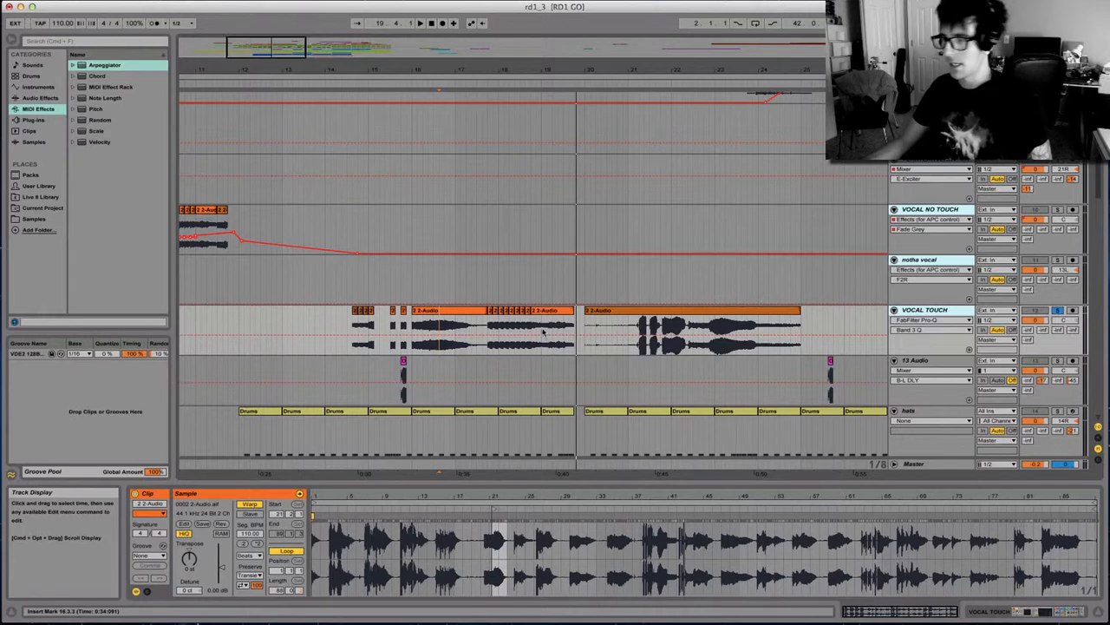
Select the short stretch of the VOCAL TOUCH clip from 19.1.3 to 19.2.1.
drag(547, 331, 552, 331)
scroll(560, 329, right, 3)
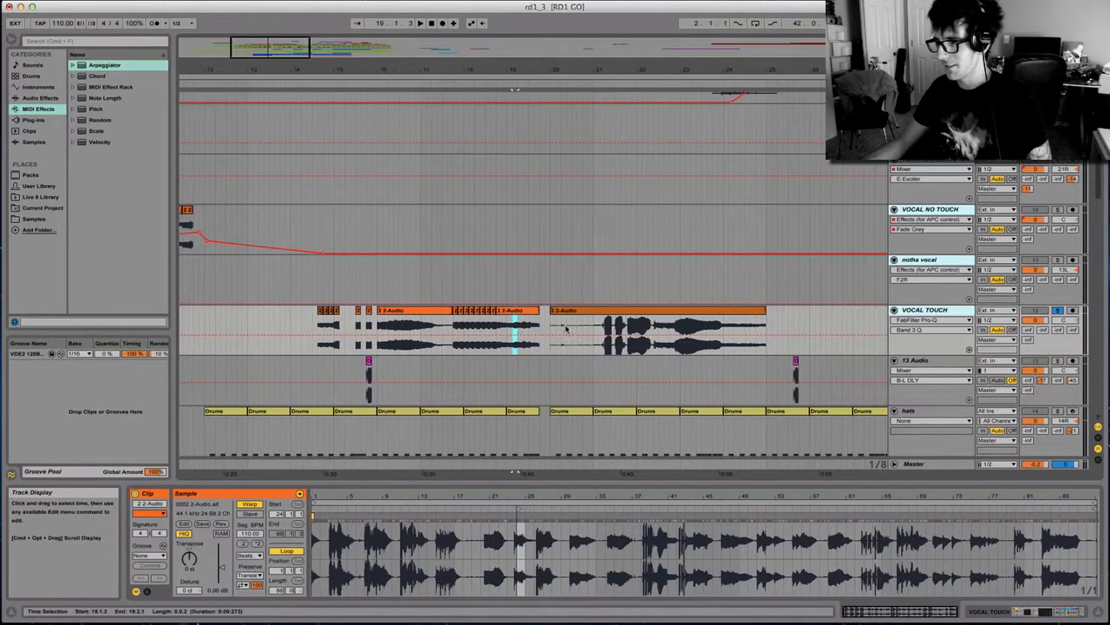
scroll(568, 329, right, 8)
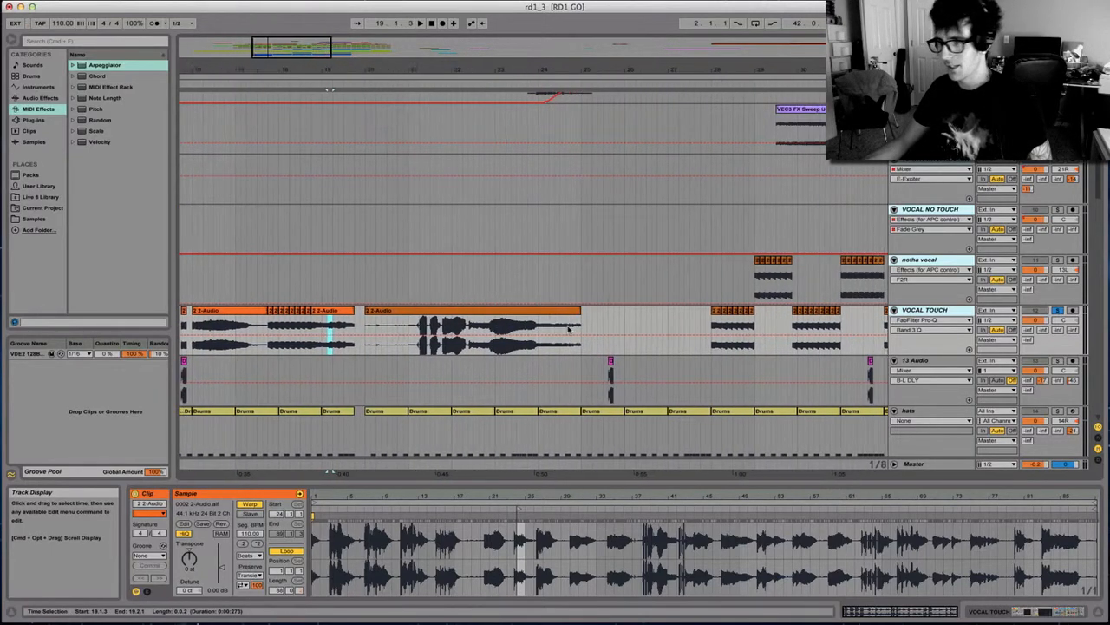
Start playback from 18.2.3 and turn off the VOCAL TOUCH solo to hear the vocal in the full mix.
scroll(568, 330, down, 5)
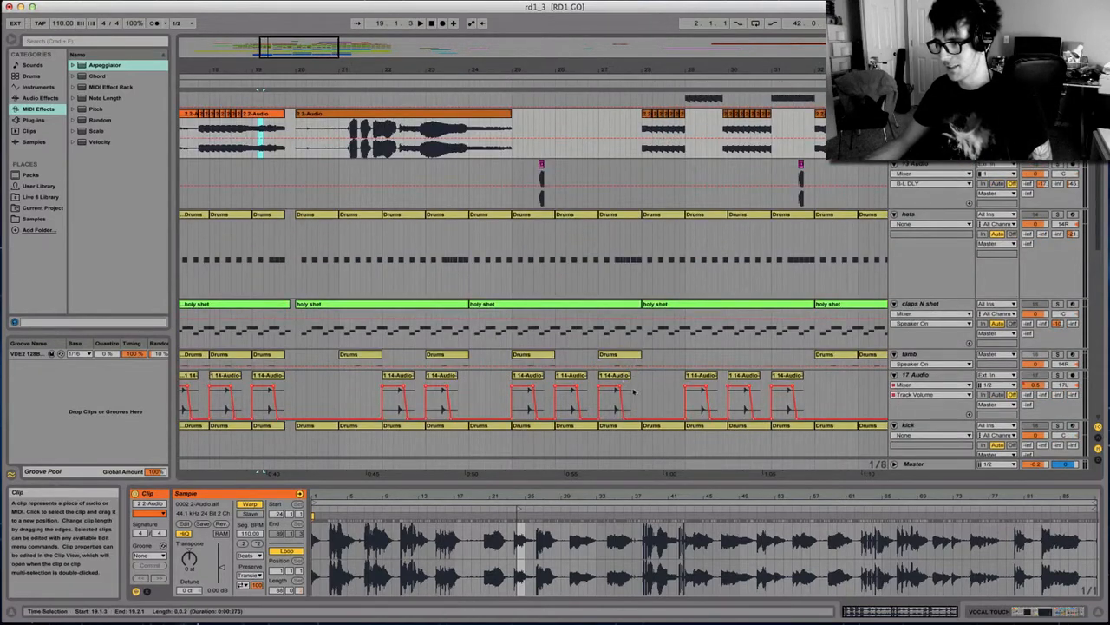
scroll(413, 174, up, 3)
scroll(229, 251, left, 1)
click(243, 254)
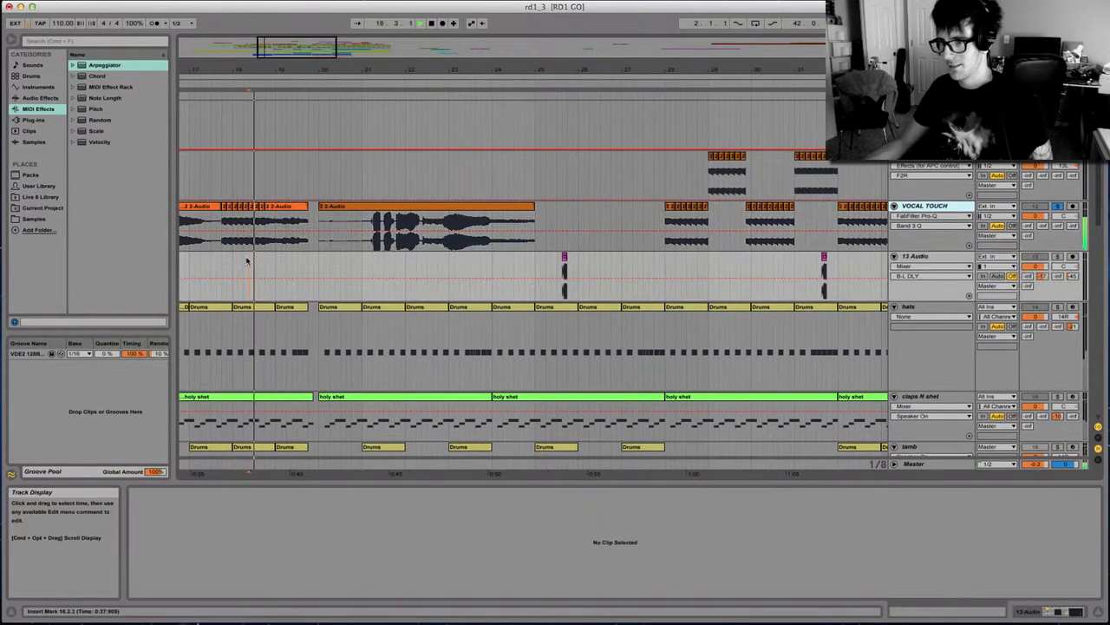
scroll(246, 255, left, 1)
click(1058, 207)
key(space)
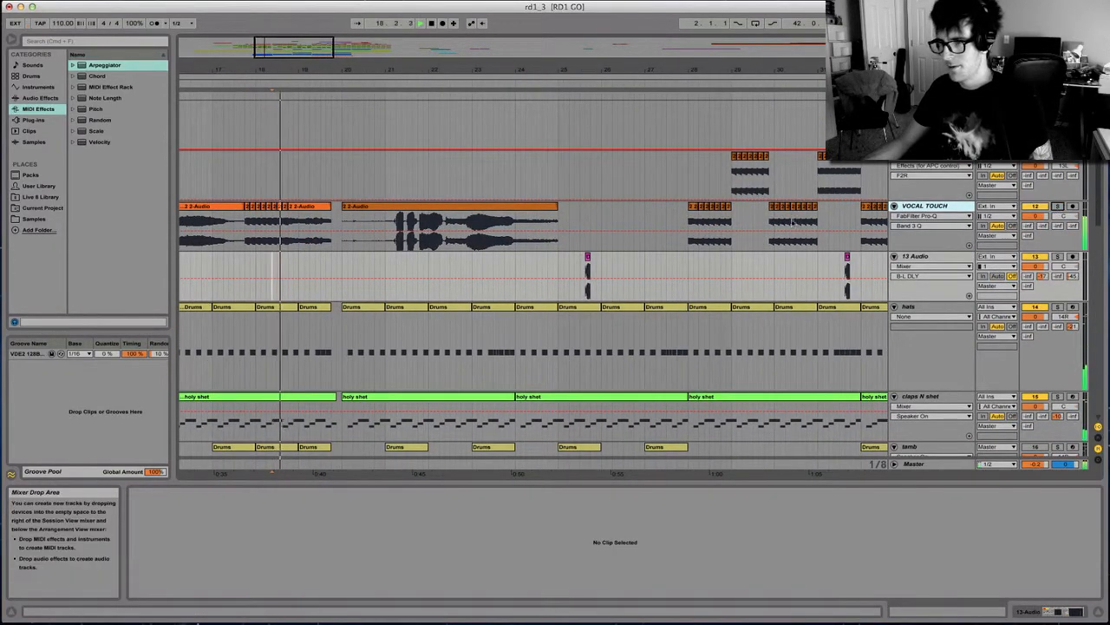
Open the varientlead1 effect chain and show the LP Freq automation of its Vespers Glitch MASTER Rack 3.
scroll(353, 295, left, 3)
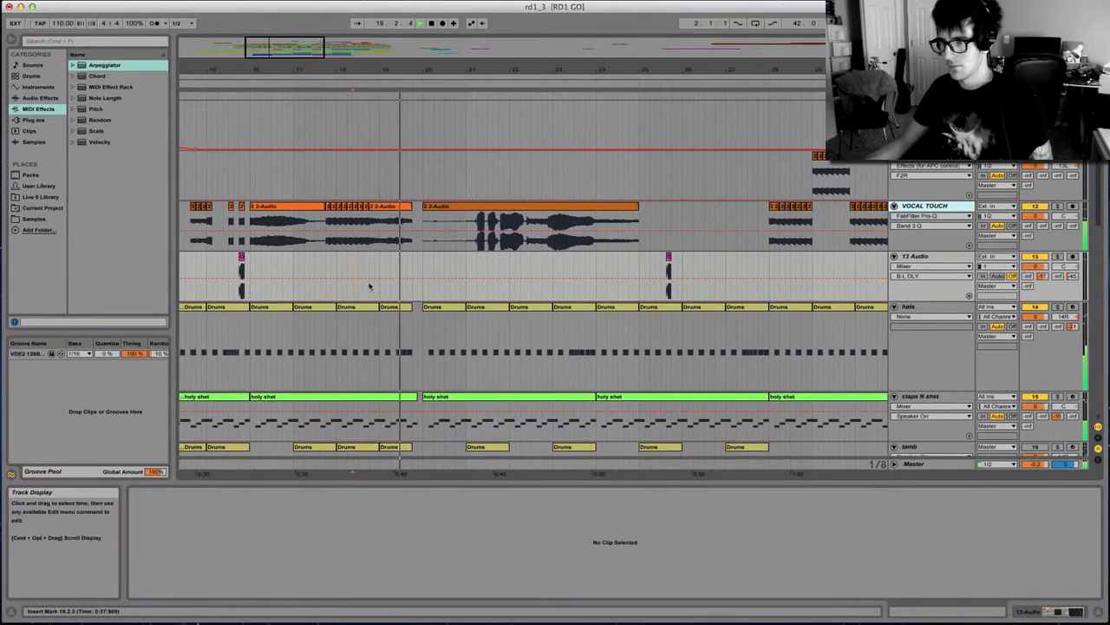
scroll(521, 324, down, 10)
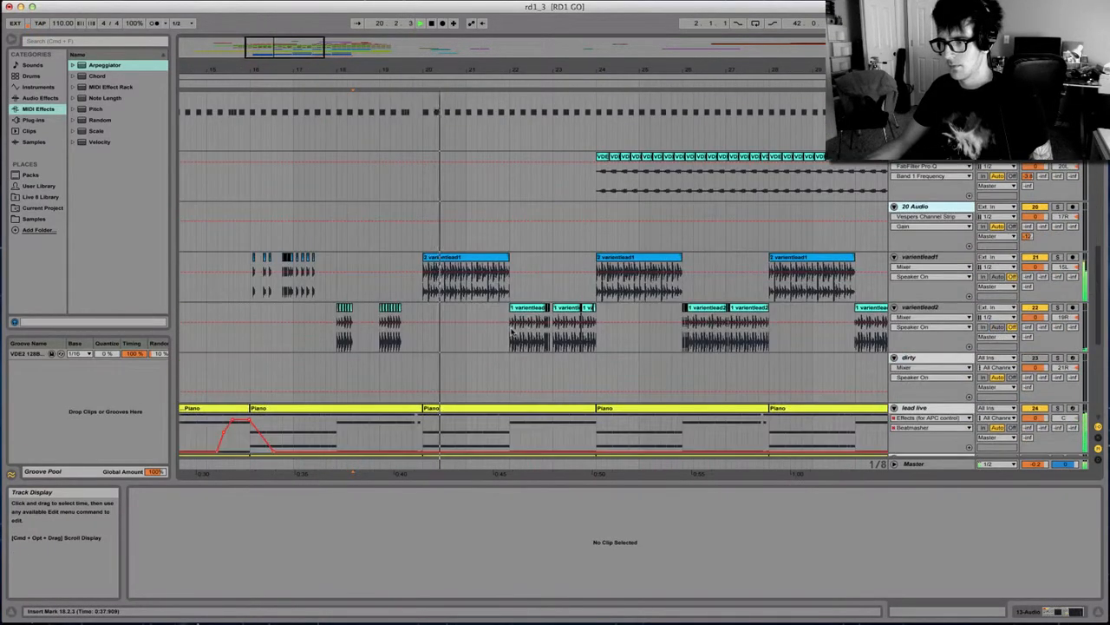
click(902, 252)
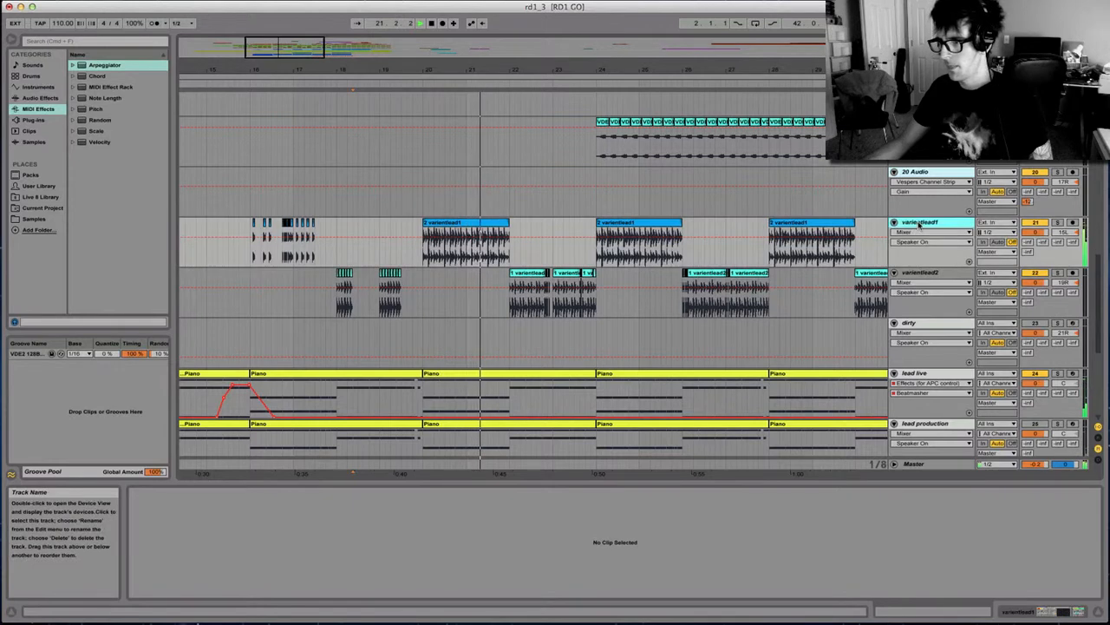
click(568, 505)
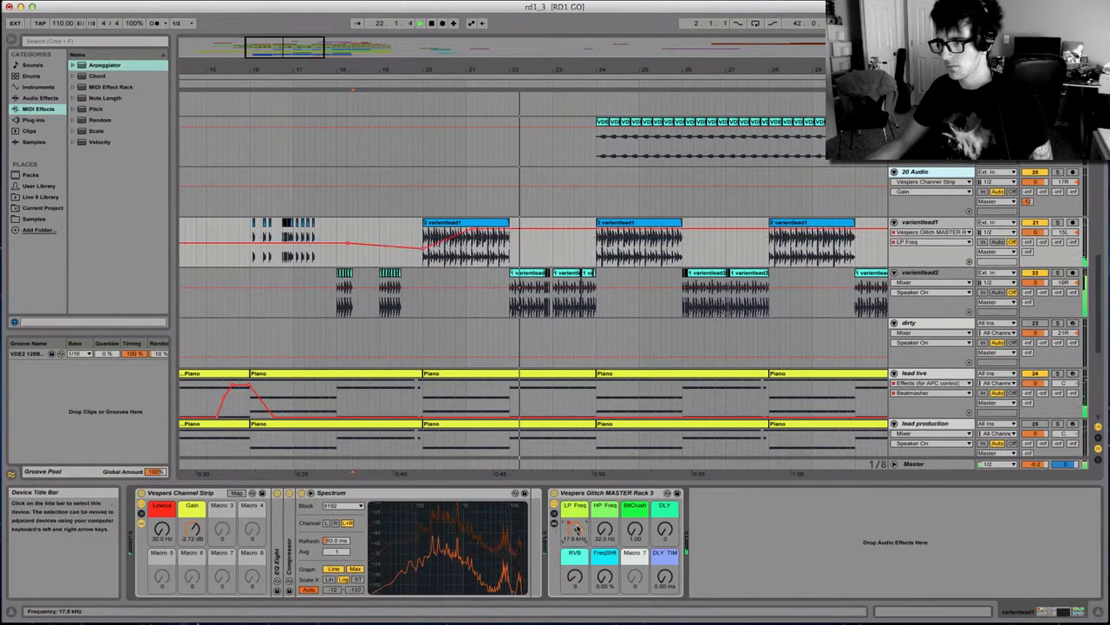